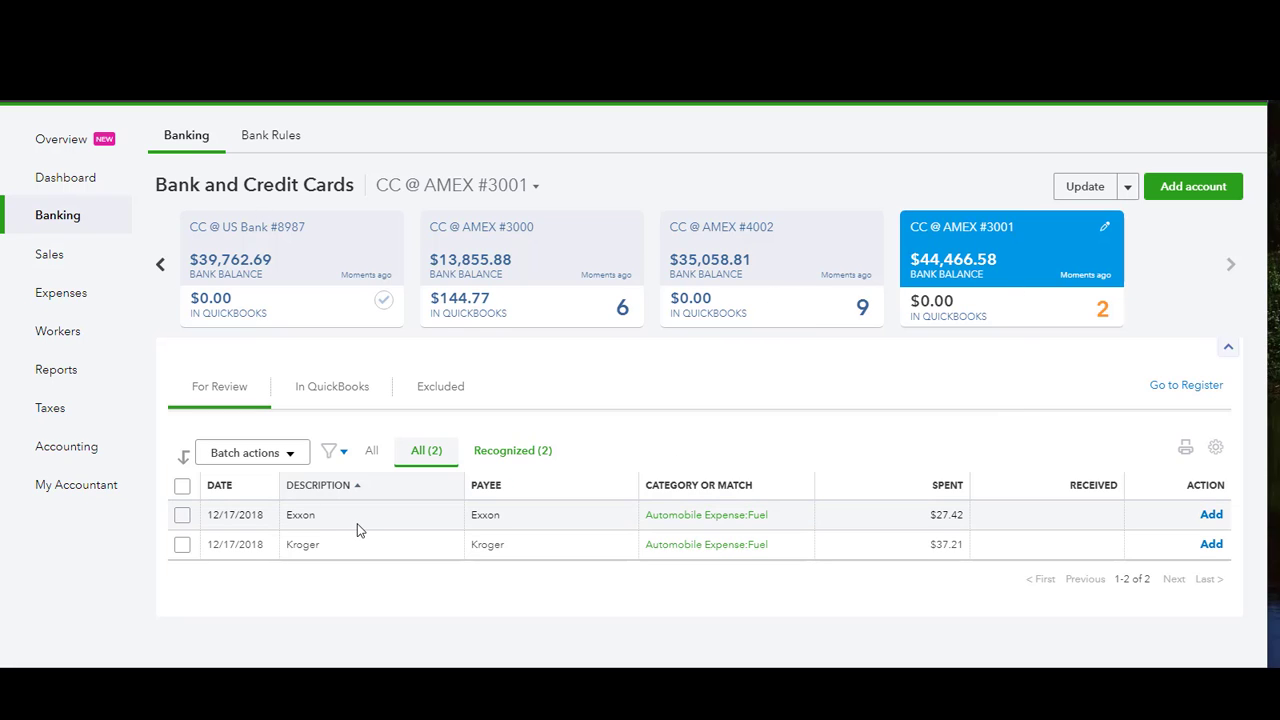
Start a bank rule from the Exxon transaction and remove its Amount and Description conditions.
{"action": "left_click", "coordinate": [583, 515]}
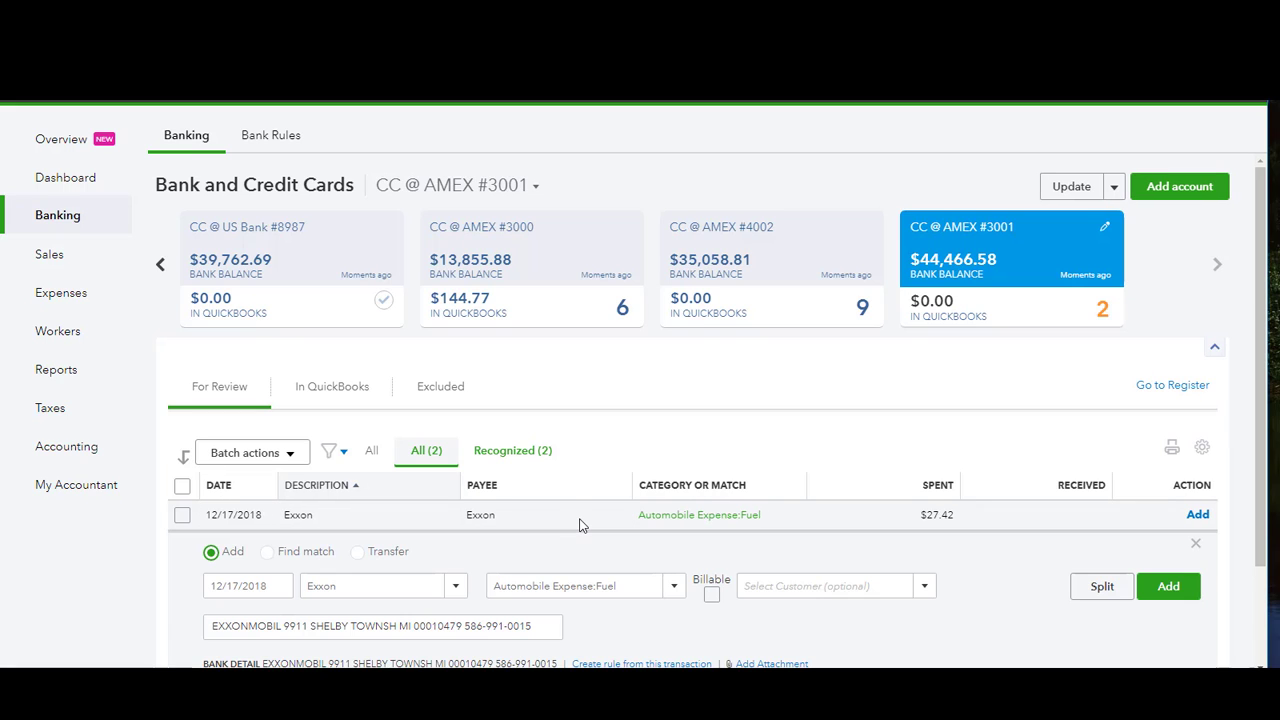
{"action": "scroll", "coordinate": [581, 527], "scroll_direction": "down", "scroll_amount": 2}
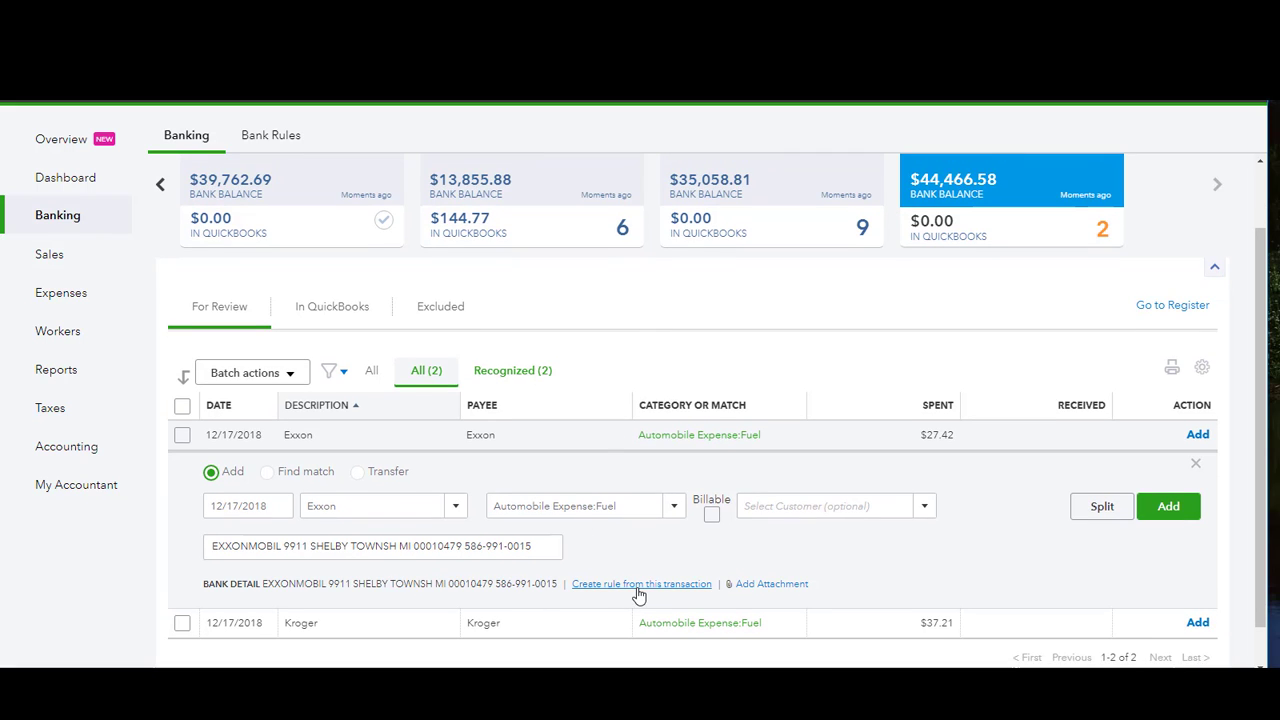
{"action": "left_click", "coordinate": [640, 588]}
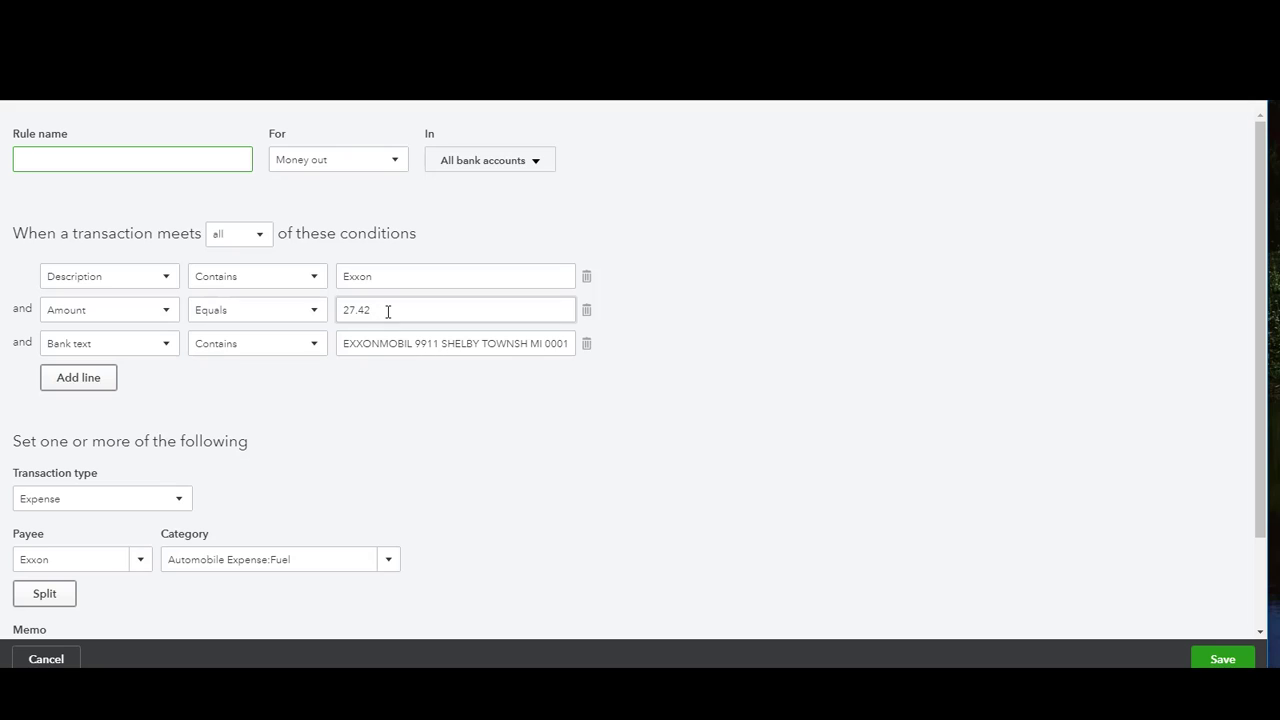
{"action": "left_click", "coordinate": [587, 316]}
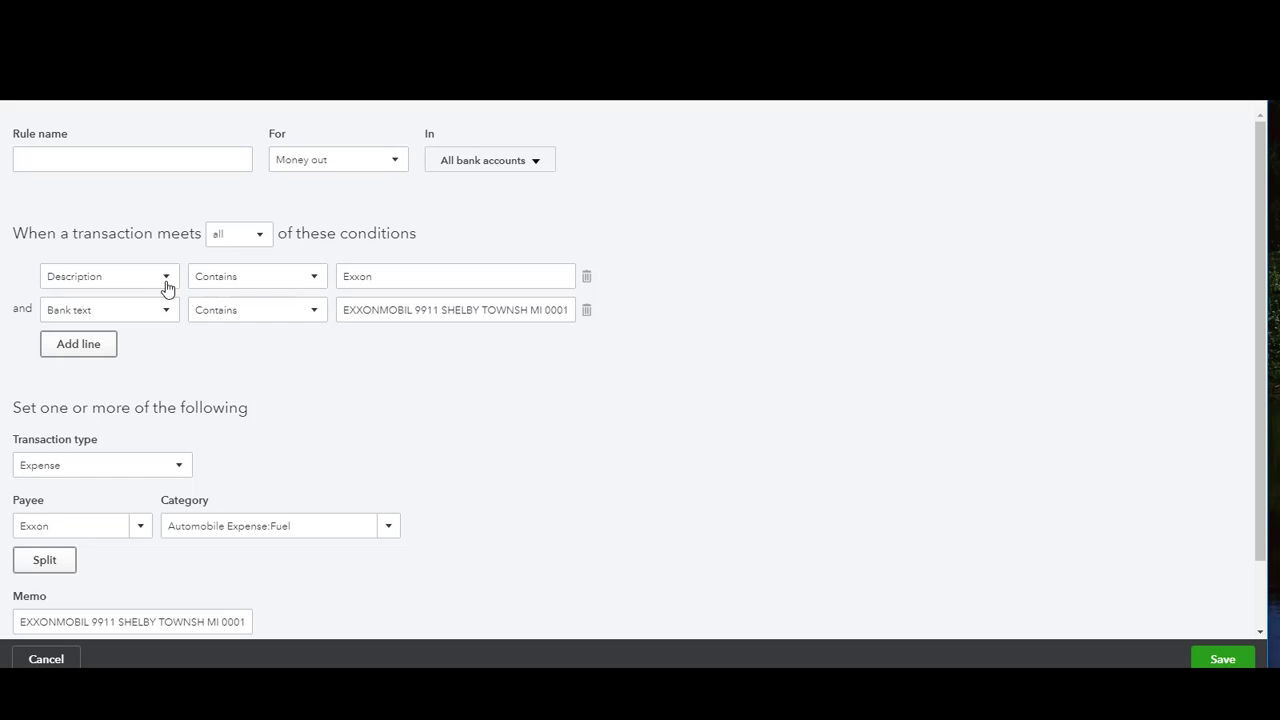
{"action": "left_click", "coordinate": [587, 278]}
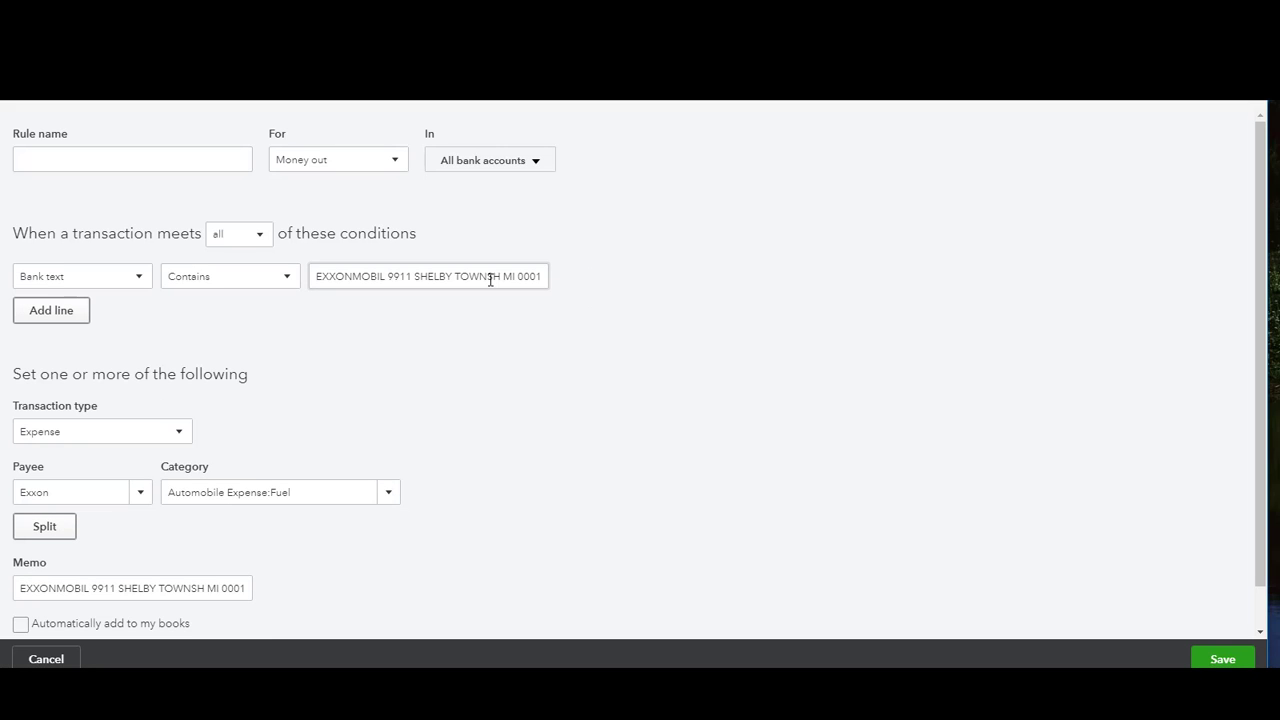
Shorten the rule's Bank text condition to EXXONMOBIL and name the rule Exxon Mobile.
{"action": "left_click_drag", "start_coordinate": [388, 282], "coordinate": [568, 324]}
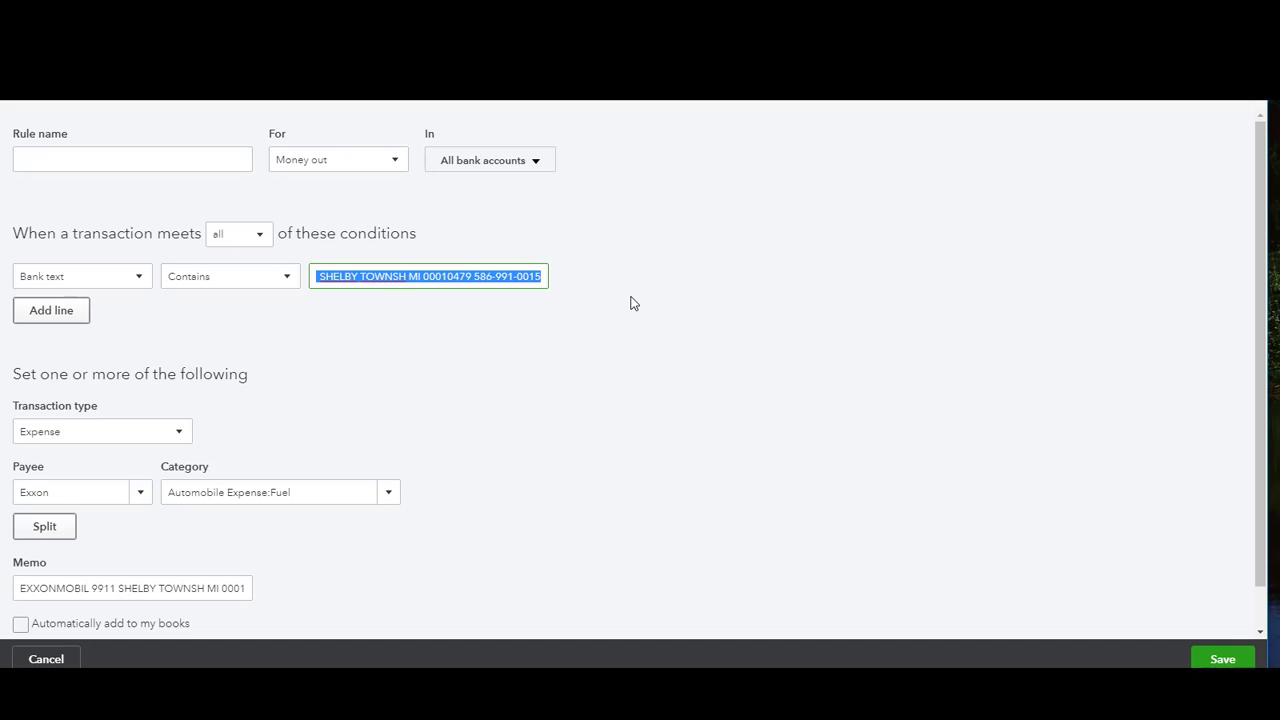
{"action": "type", "text": "EXXONMOBIL"}
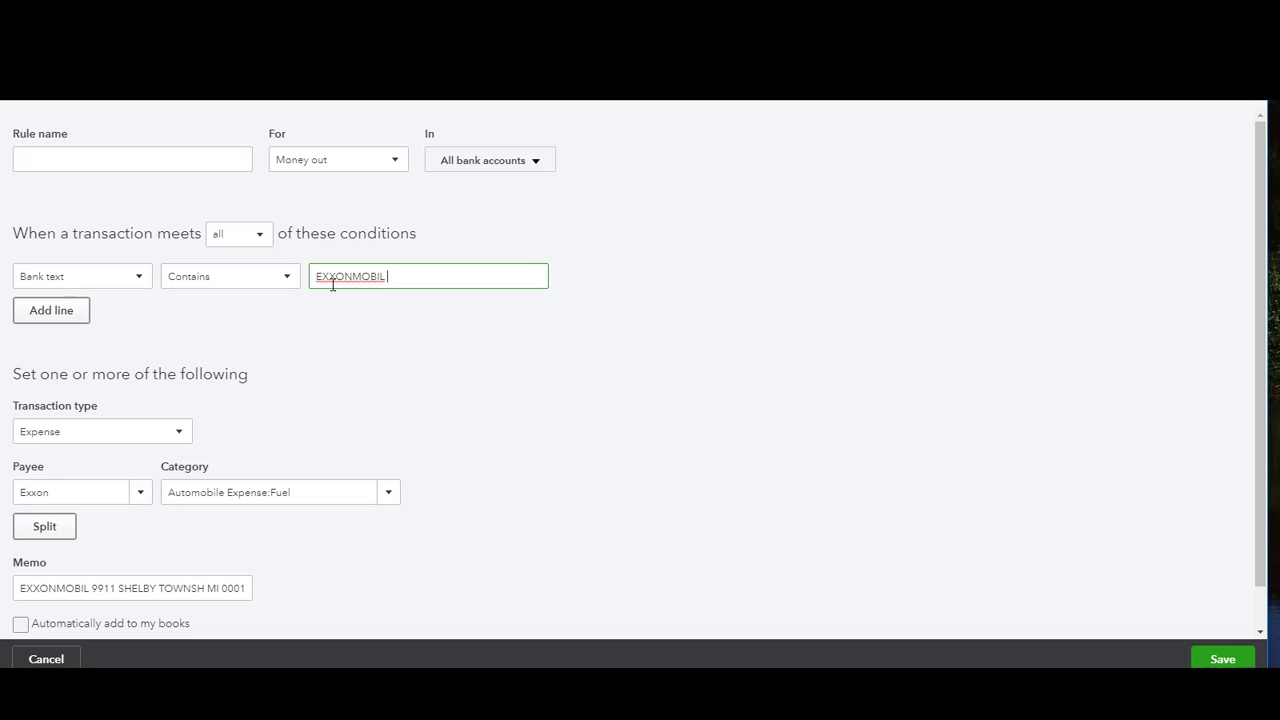
{"action": "left_click", "coordinate": [43, 160]}
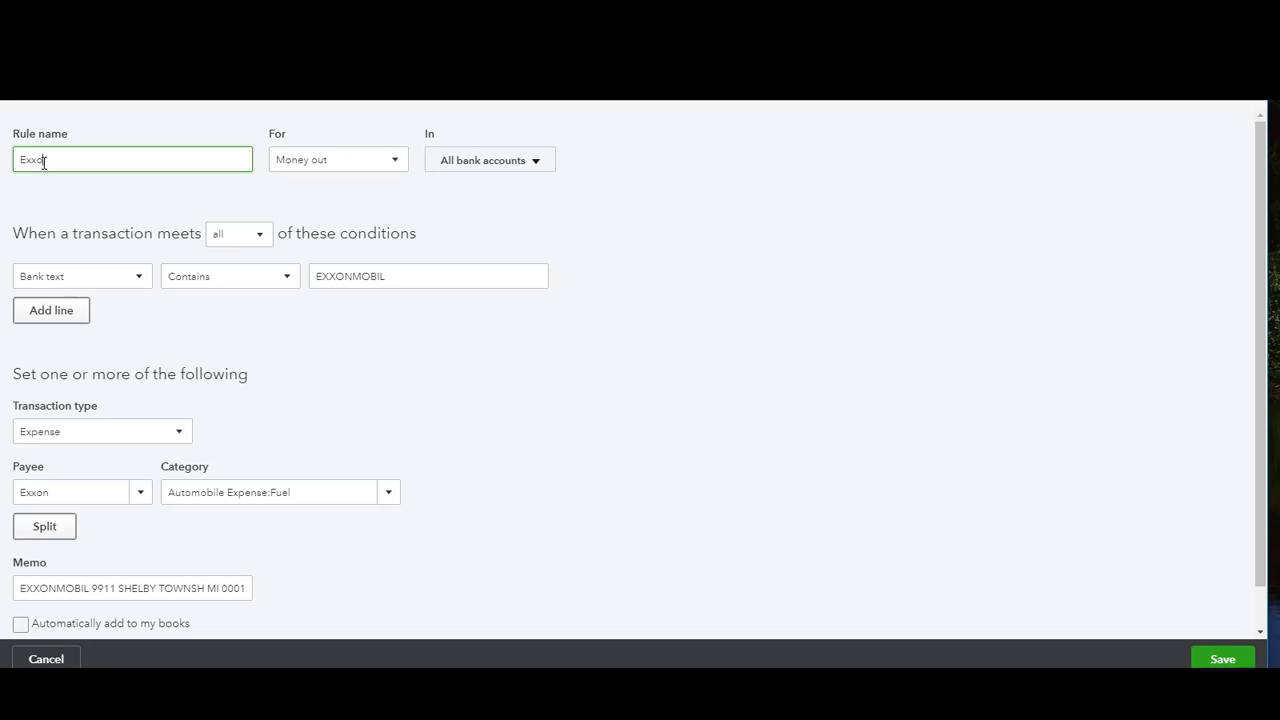
{"action": "type", "text": "Exxon Mobile"}
Add a second condition to the rule requiring that Amount is greater than 15.00.
{"action": "left_click", "coordinate": [74, 311]}
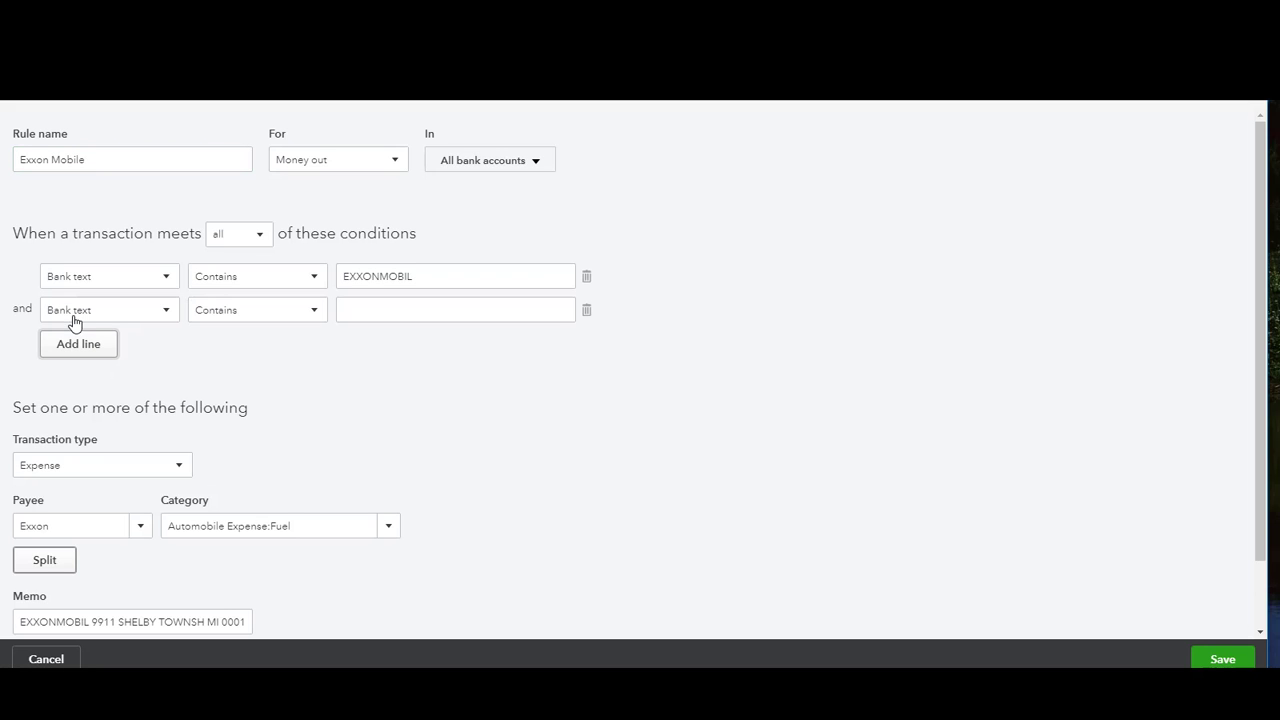
{"action": "left_click", "coordinate": [160, 316]}
{"action": "left_click", "coordinate": [106, 392]}
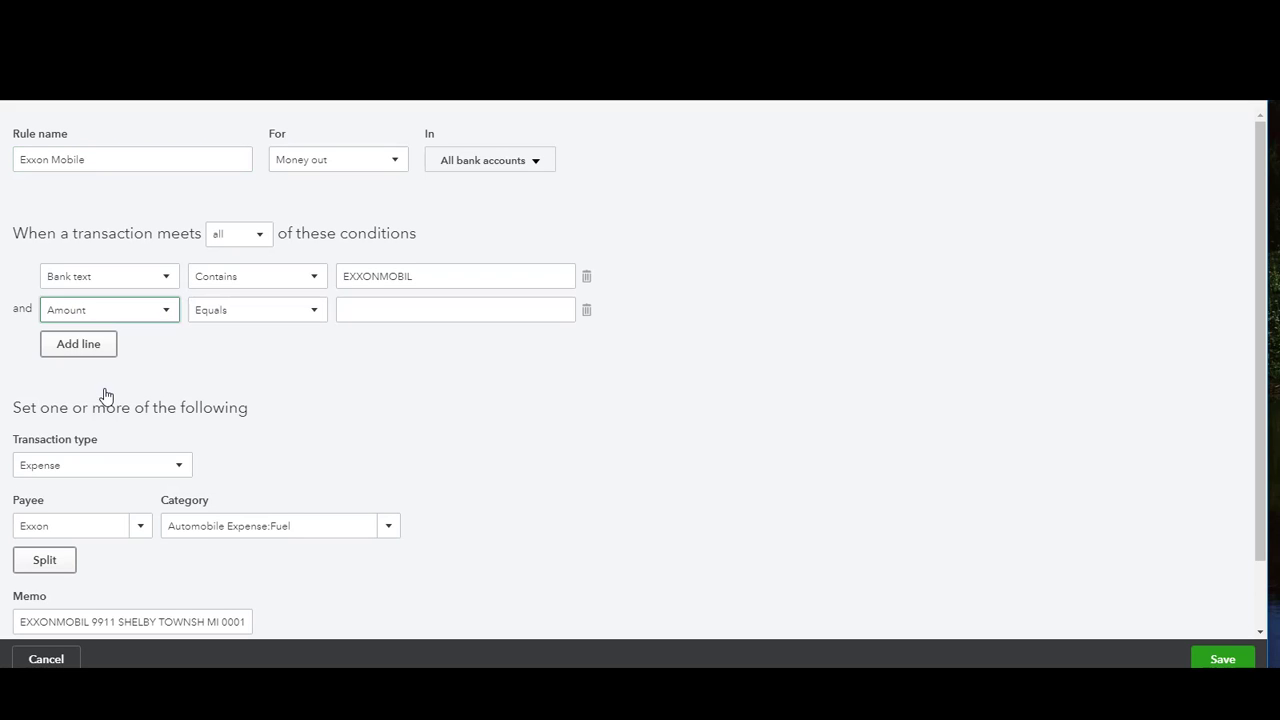
{"action": "left_click", "coordinate": [315, 313]}
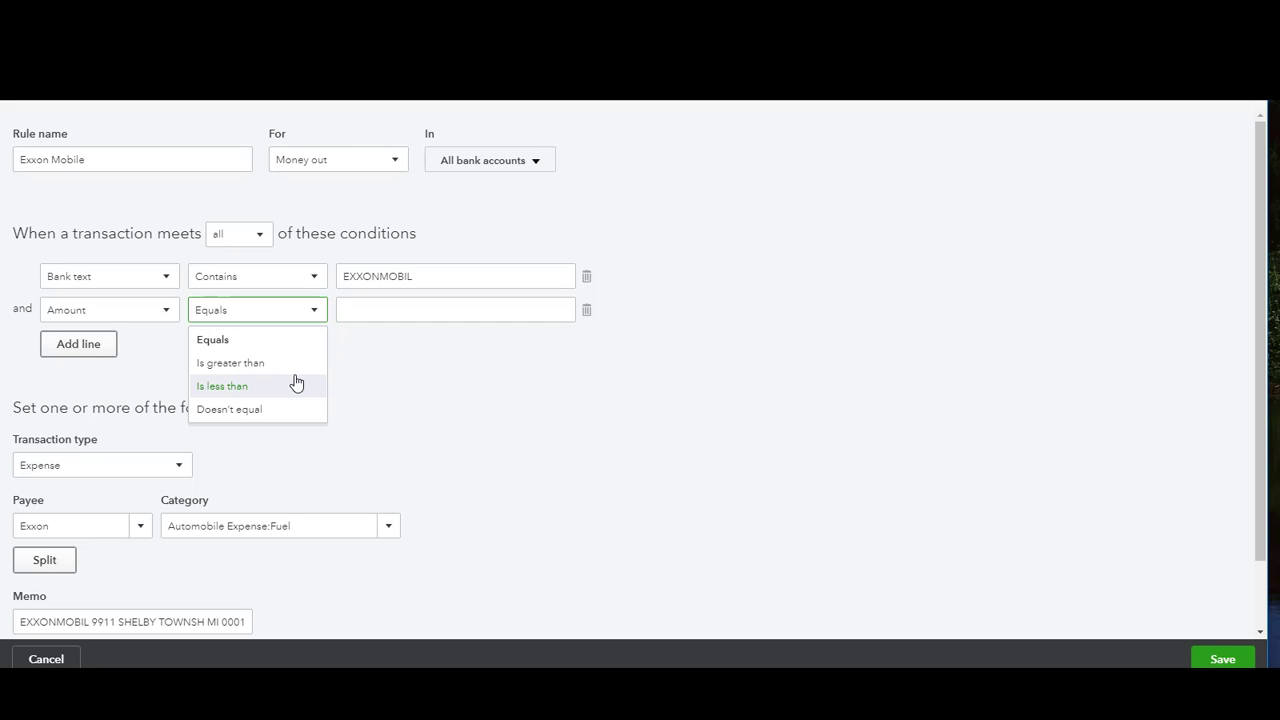
{"action": "left_click", "coordinate": [284, 363]}
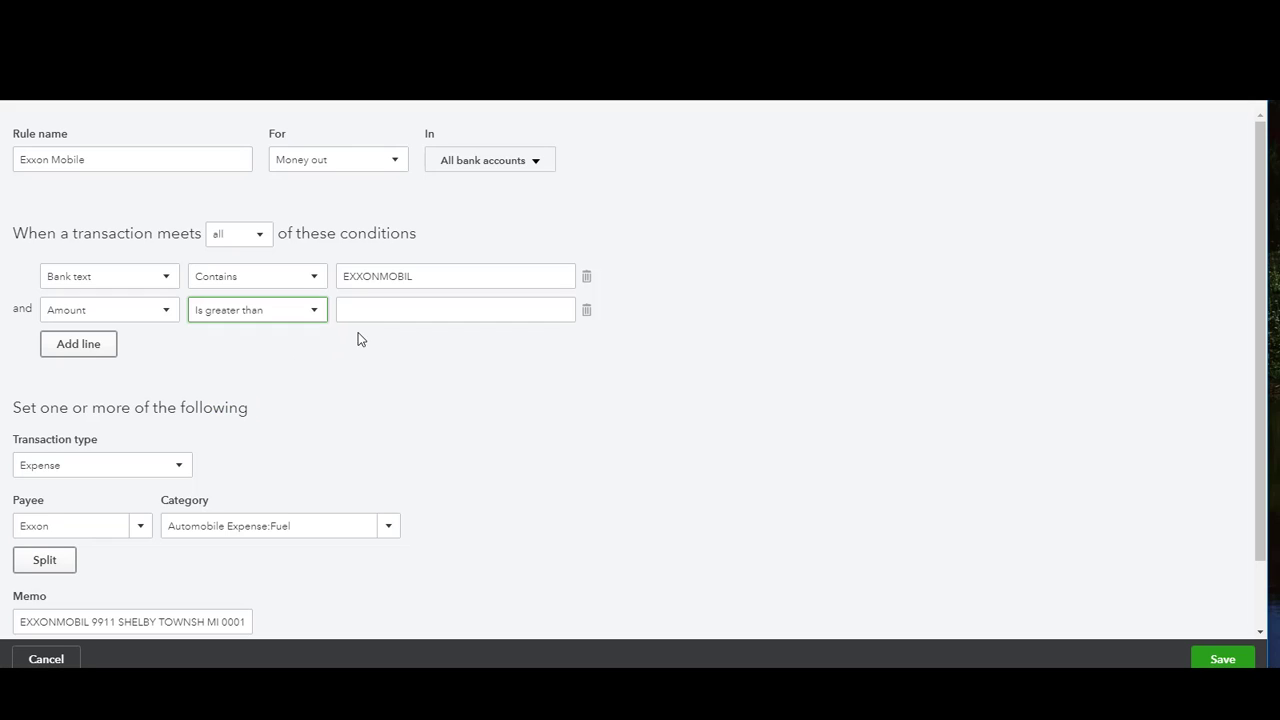
{"action": "left_click", "coordinate": [369, 311]}
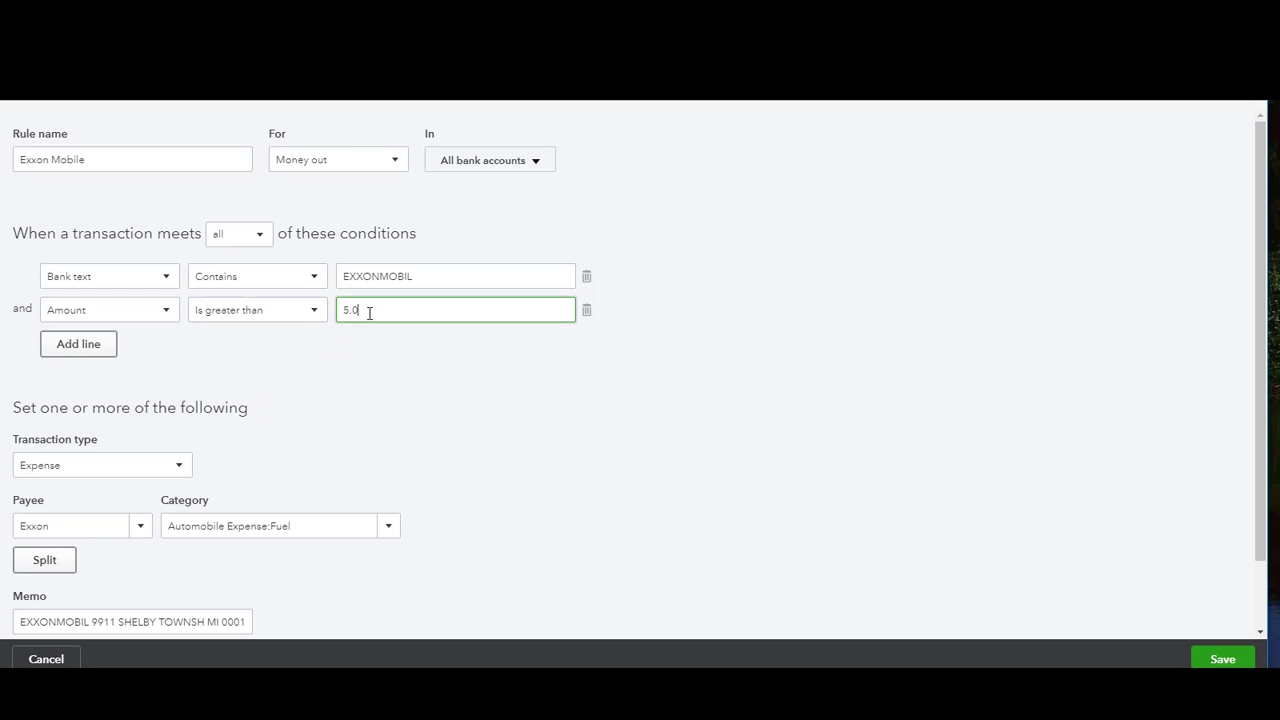
{"action": "type", "text": "15.00"}
Clear the rule's memo, keep the category Automobile Expense:Fuel, and save the rule.
{"action": "scroll", "coordinate": [372, 432], "scroll_direction": "down", "scroll_amount": 2}
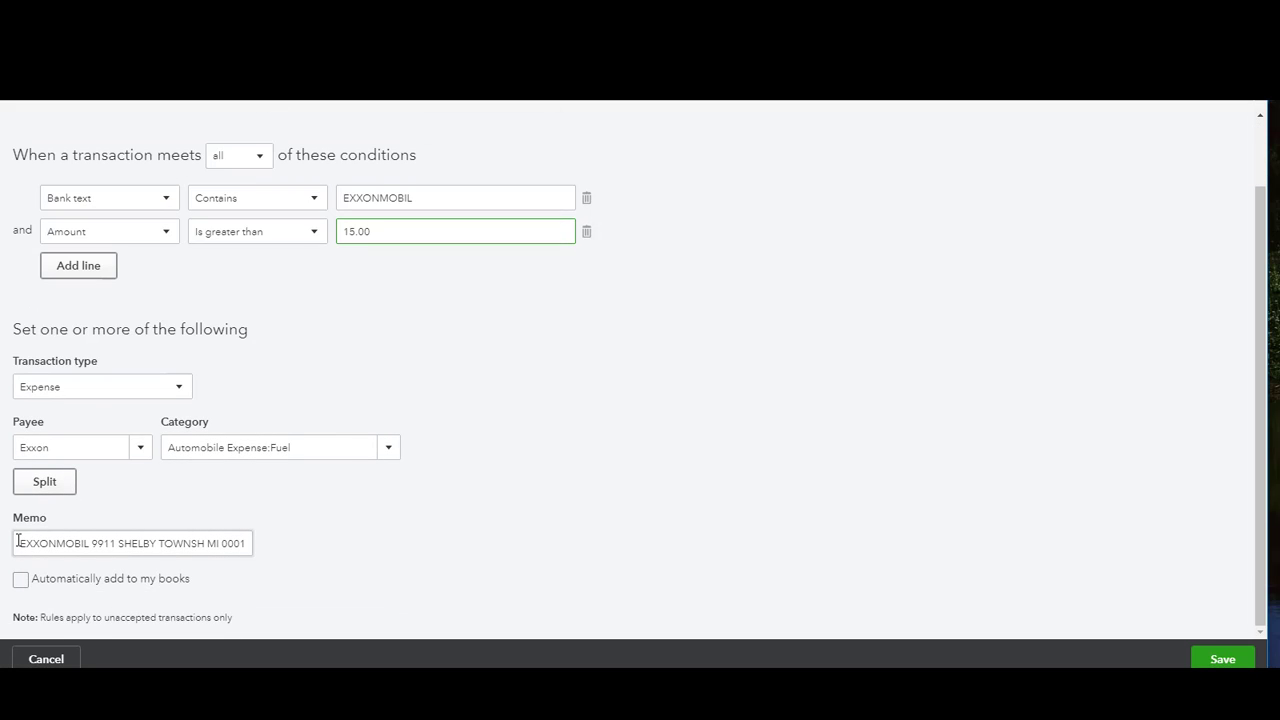
{"action": "left_click_drag", "start_coordinate": [15, 543], "coordinate": [389, 557]}
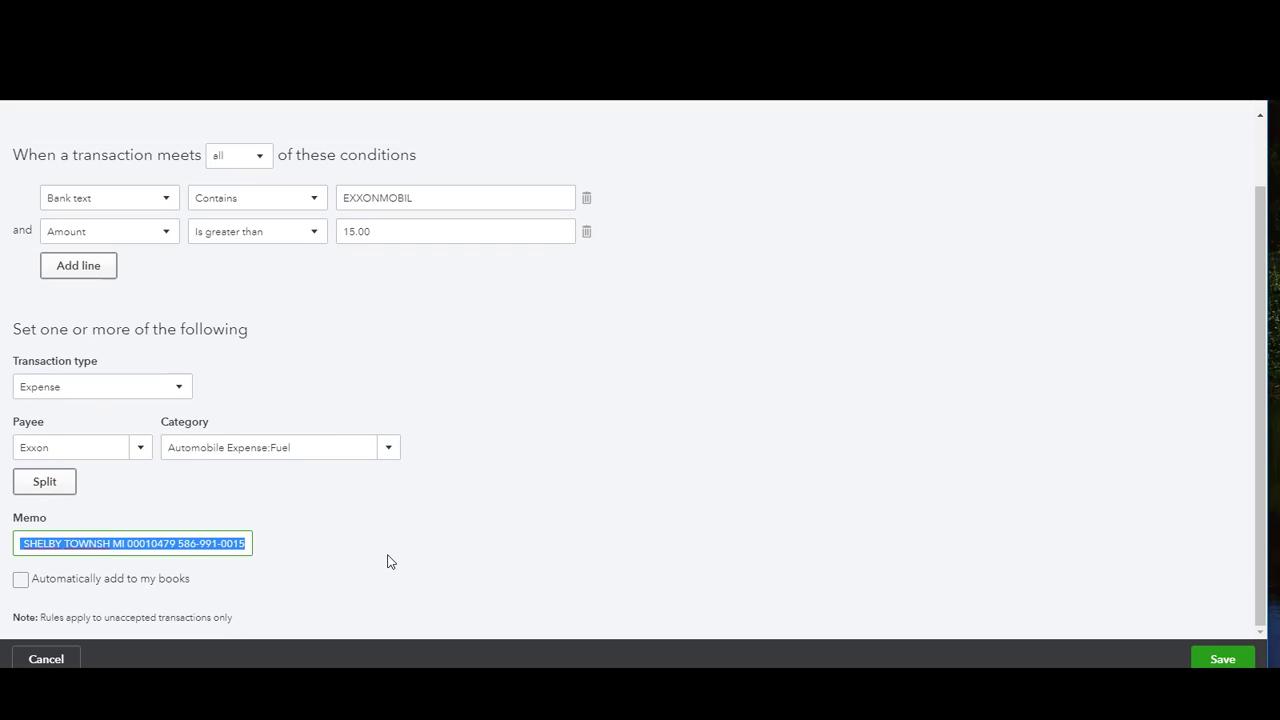
{"action": "key", "text": "BackSpace"}
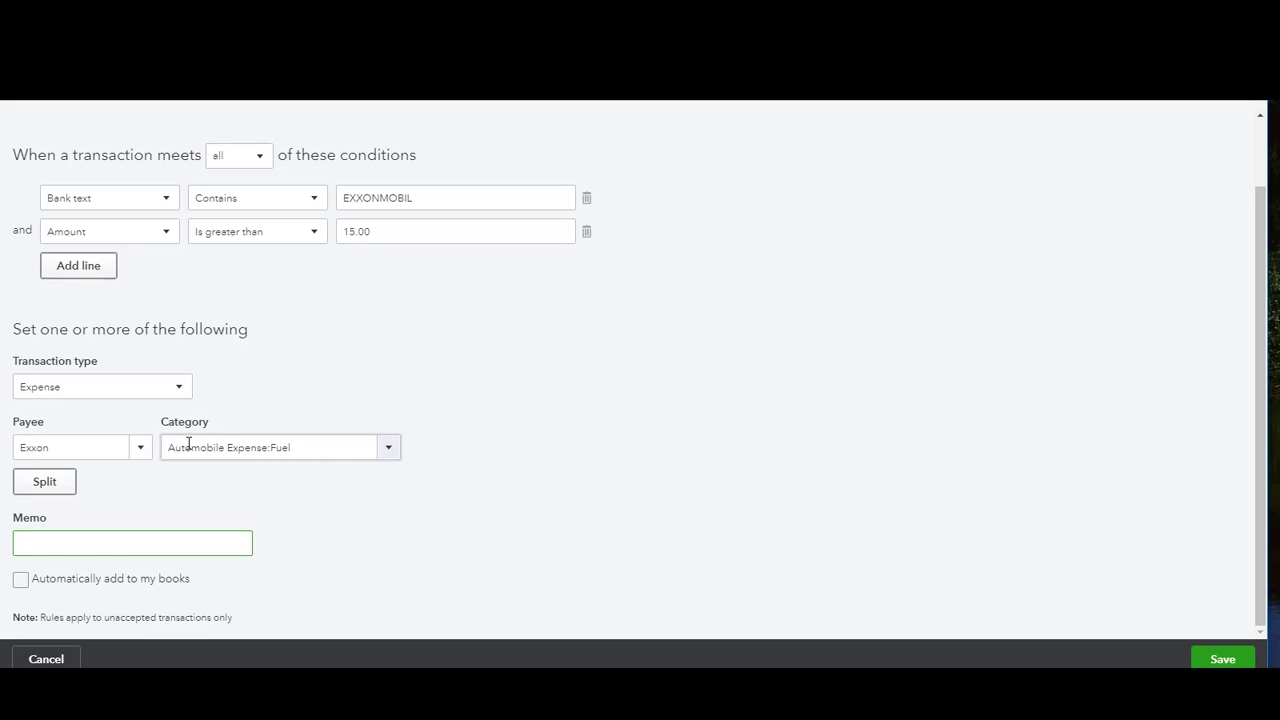
{"action": "left_click", "coordinate": [388, 453]}
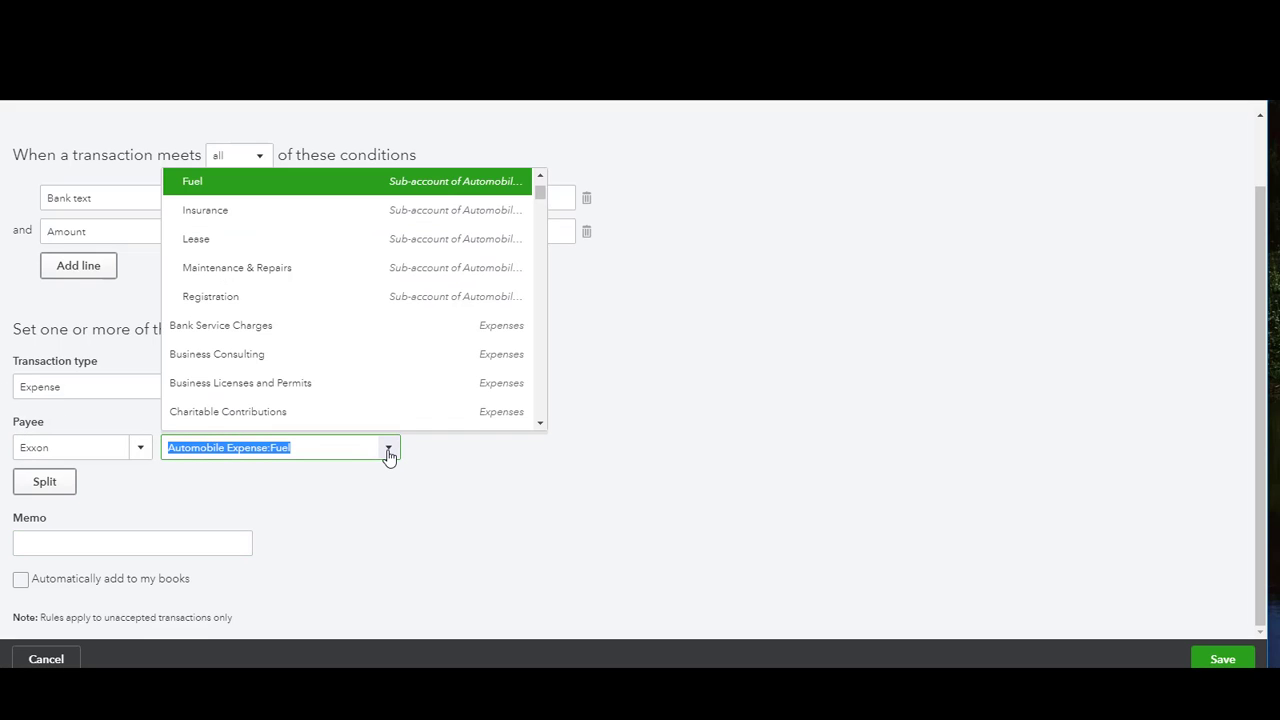
{"action": "left_click", "coordinate": [388, 453]}
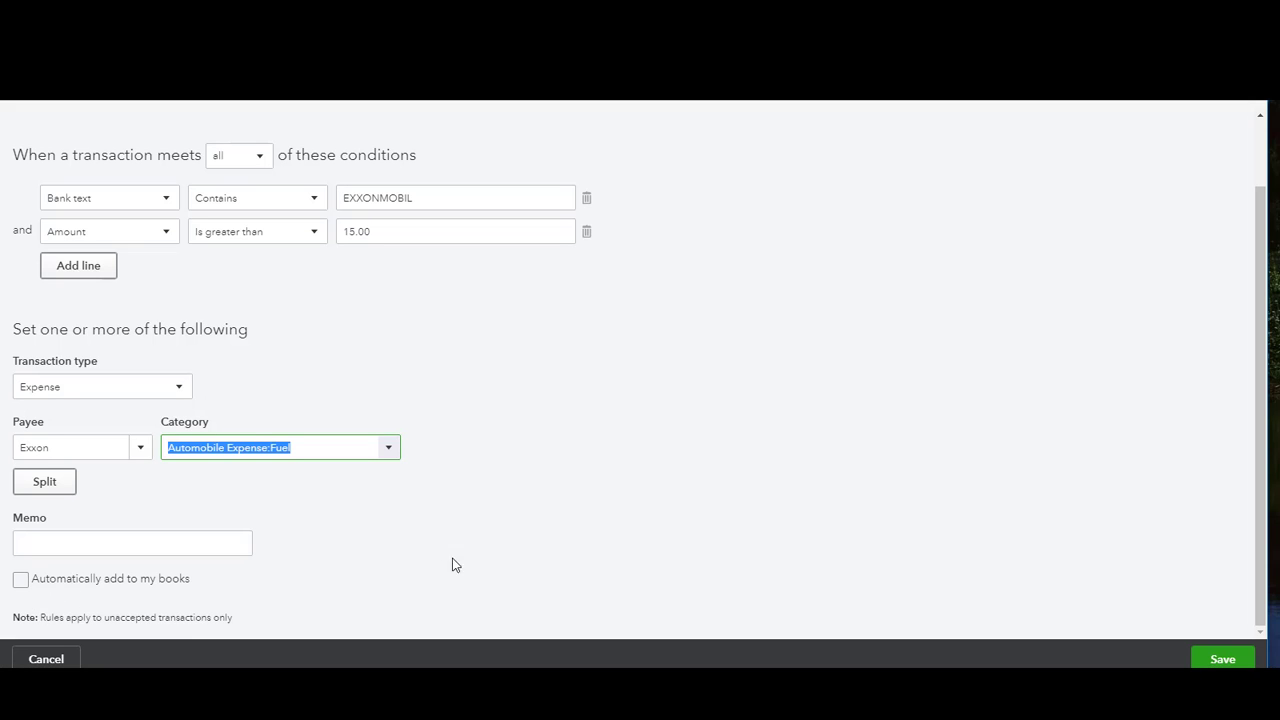
{"action": "left_click", "coordinate": [1225, 660]}
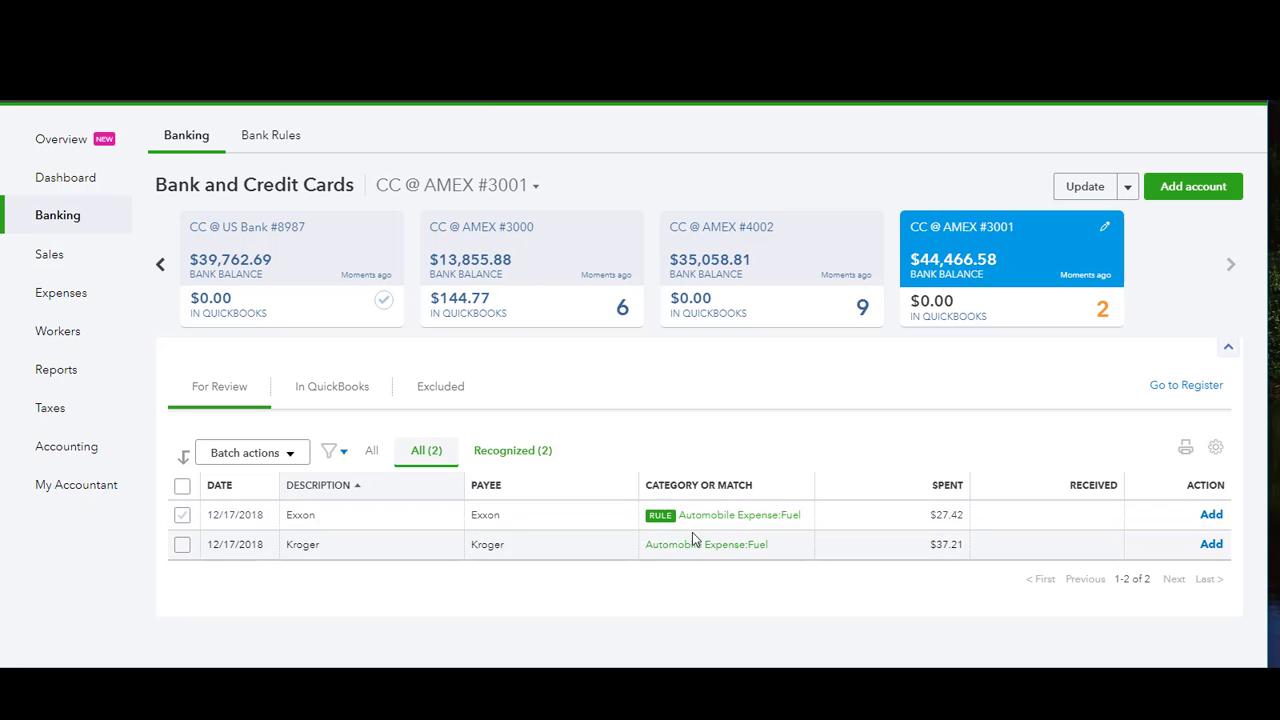
Edit the Exxon Mobile bank rule to automatically add matching transactions to the books, and save it.
{"action": "left_click", "coordinate": [280, 141]}
{"action": "scroll", "coordinate": [914, 585], "scroll_direction": "down", "scroll_amount": 7}
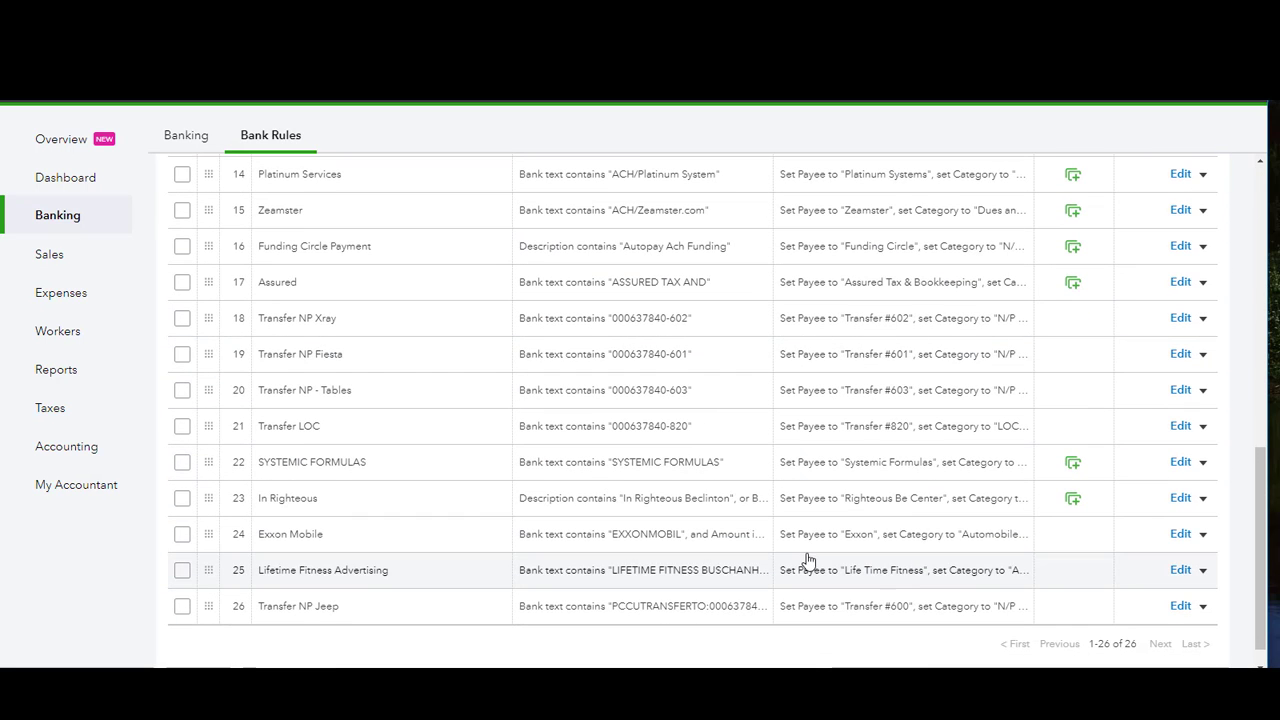
{"action": "left_click", "coordinate": [1180, 534]}
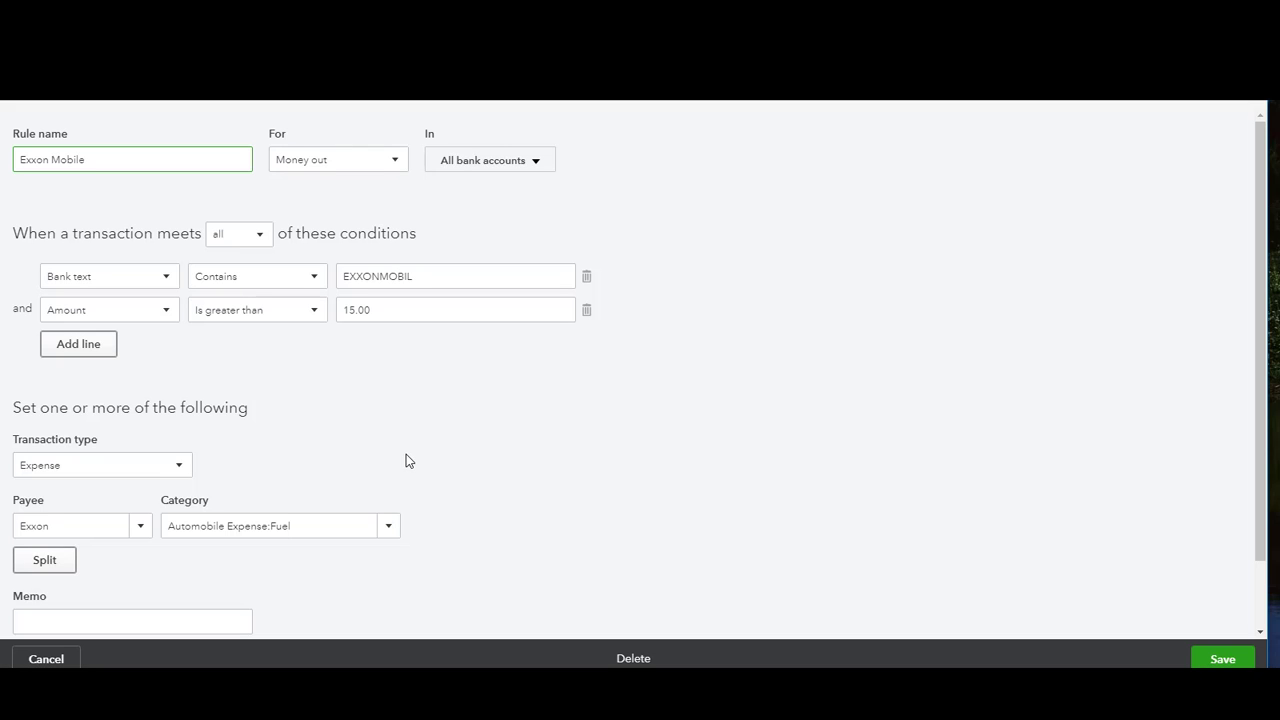
{"action": "left_click", "coordinate": [536, 162]}
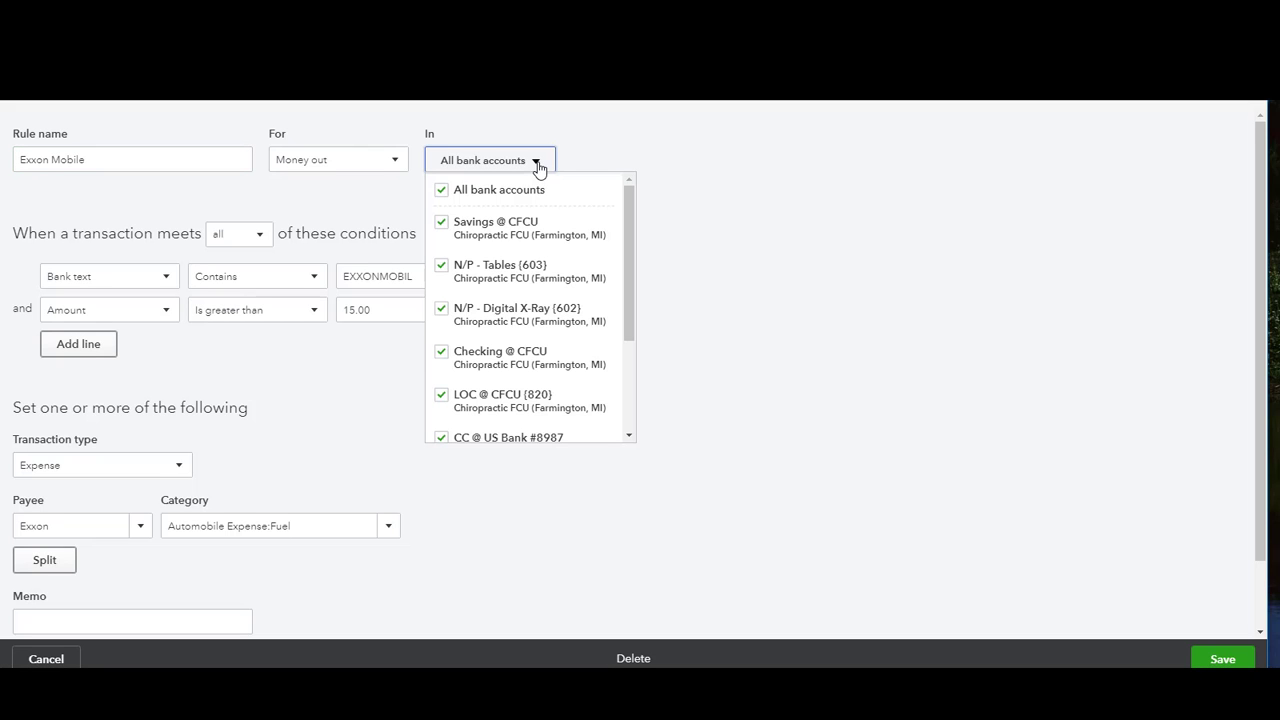
{"action": "left_click", "coordinate": [536, 163]}
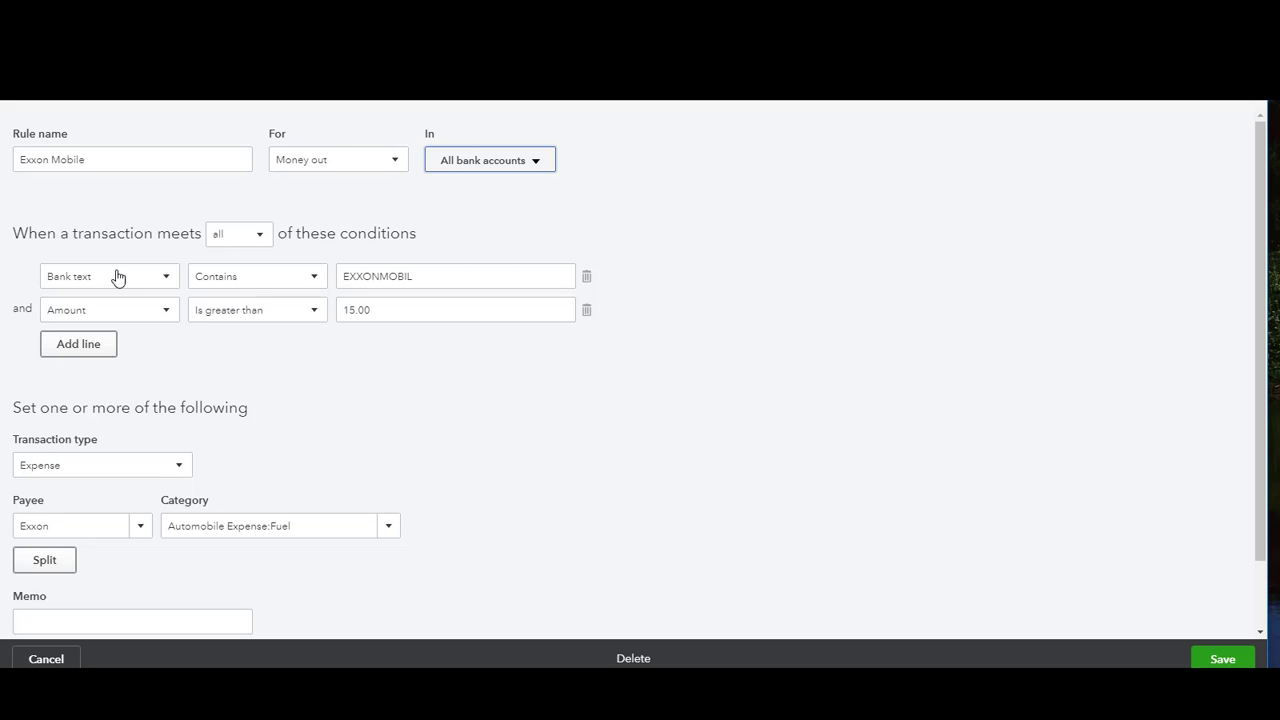
{"action": "left_click", "coordinate": [411, 314]}
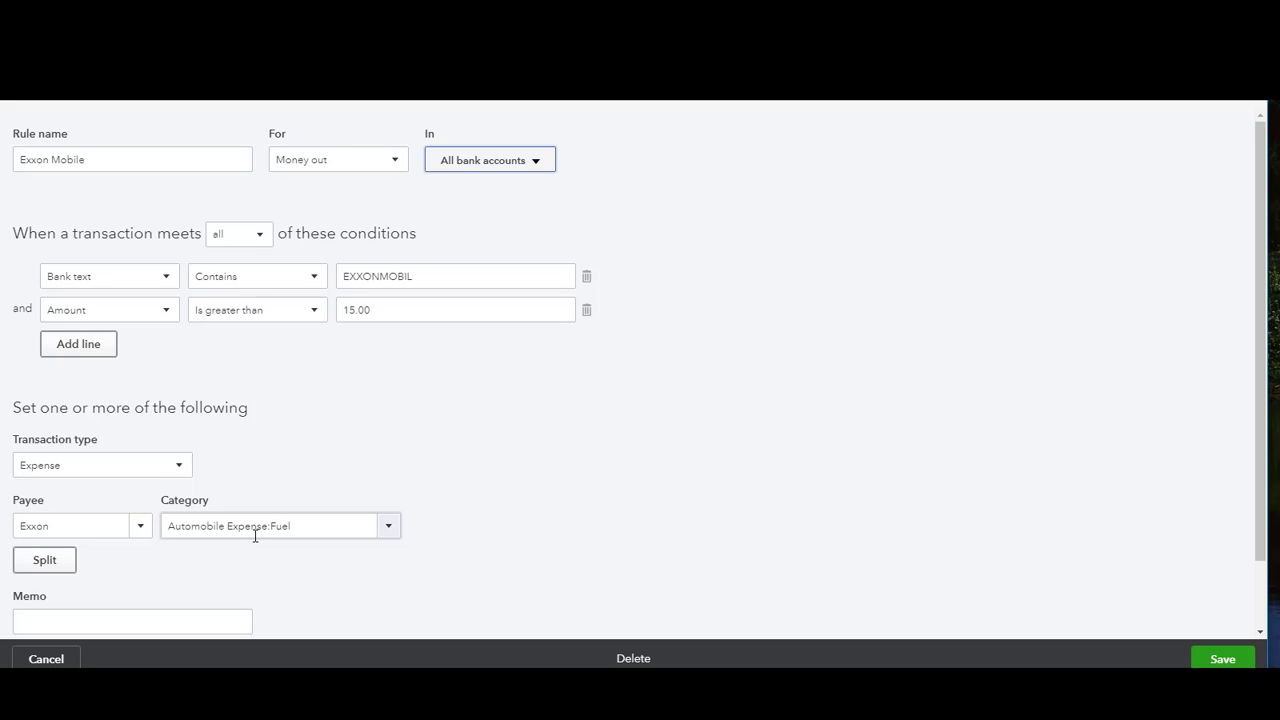
{"action": "scroll", "coordinate": [317, 557], "scroll_direction": "down", "scroll_amount": 2}
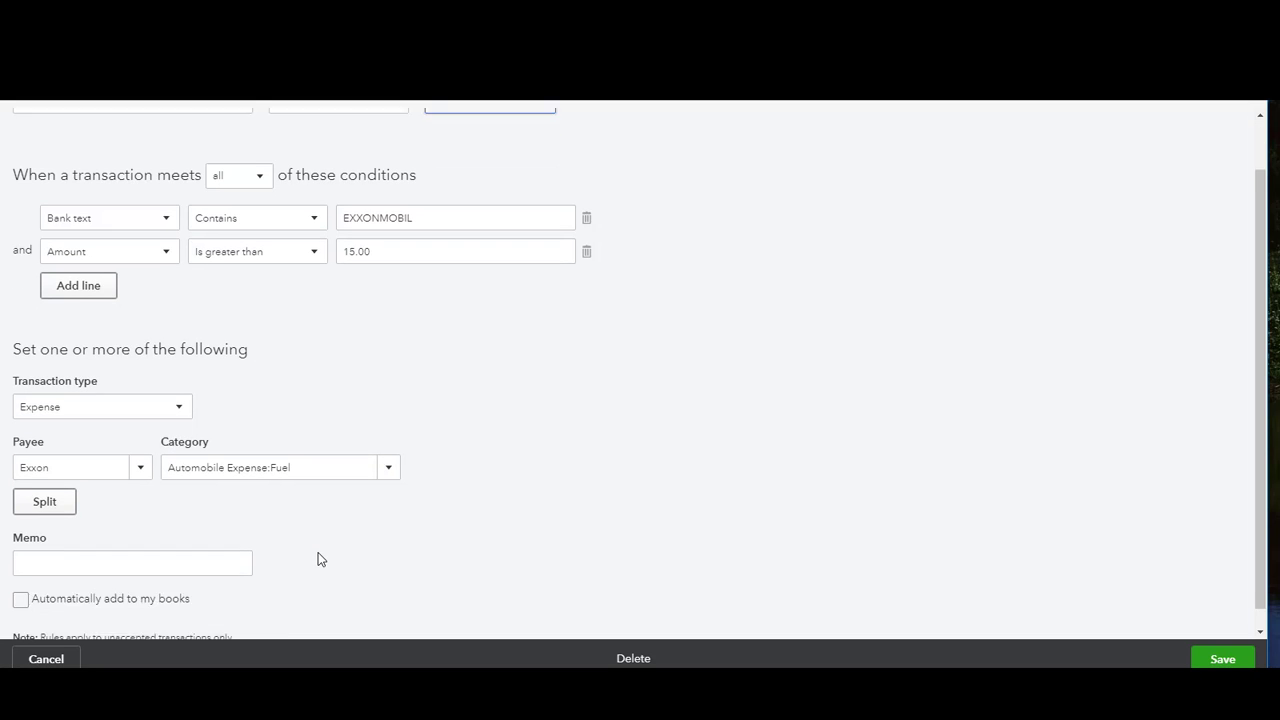
{"action": "left_click", "coordinate": [20, 580]}
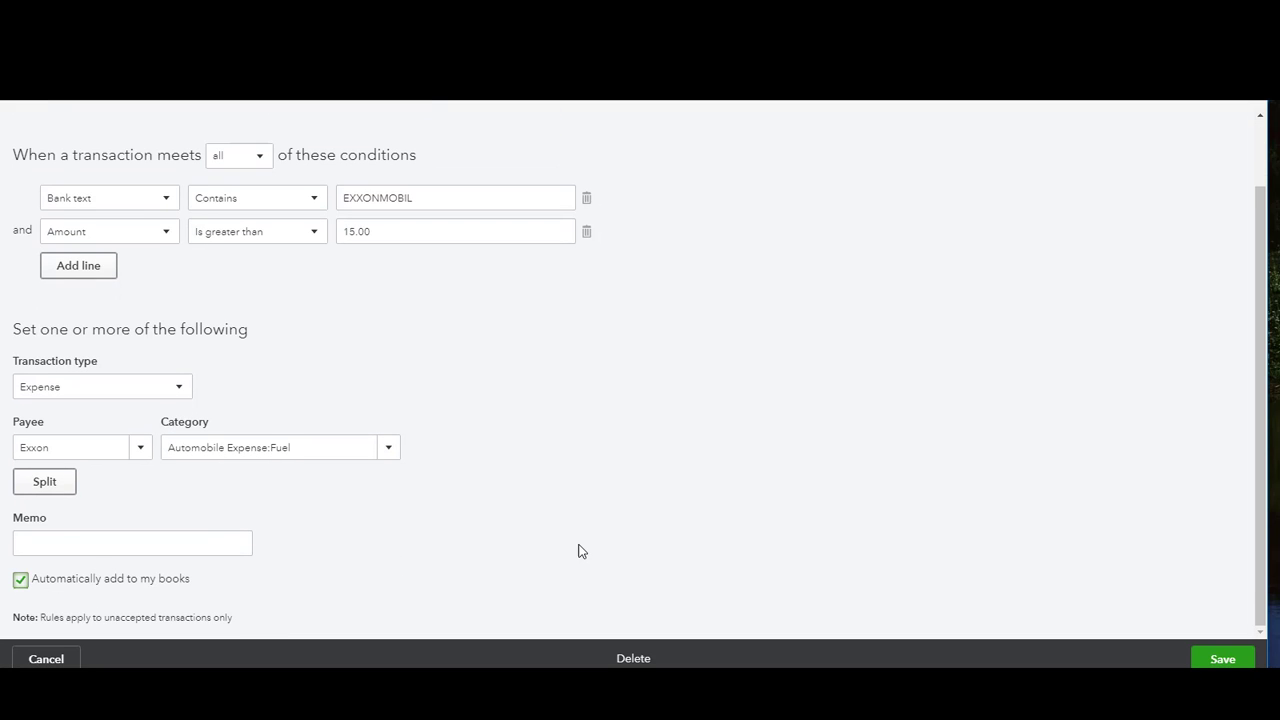
{"action": "left_click", "coordinate": [1228, 661]}
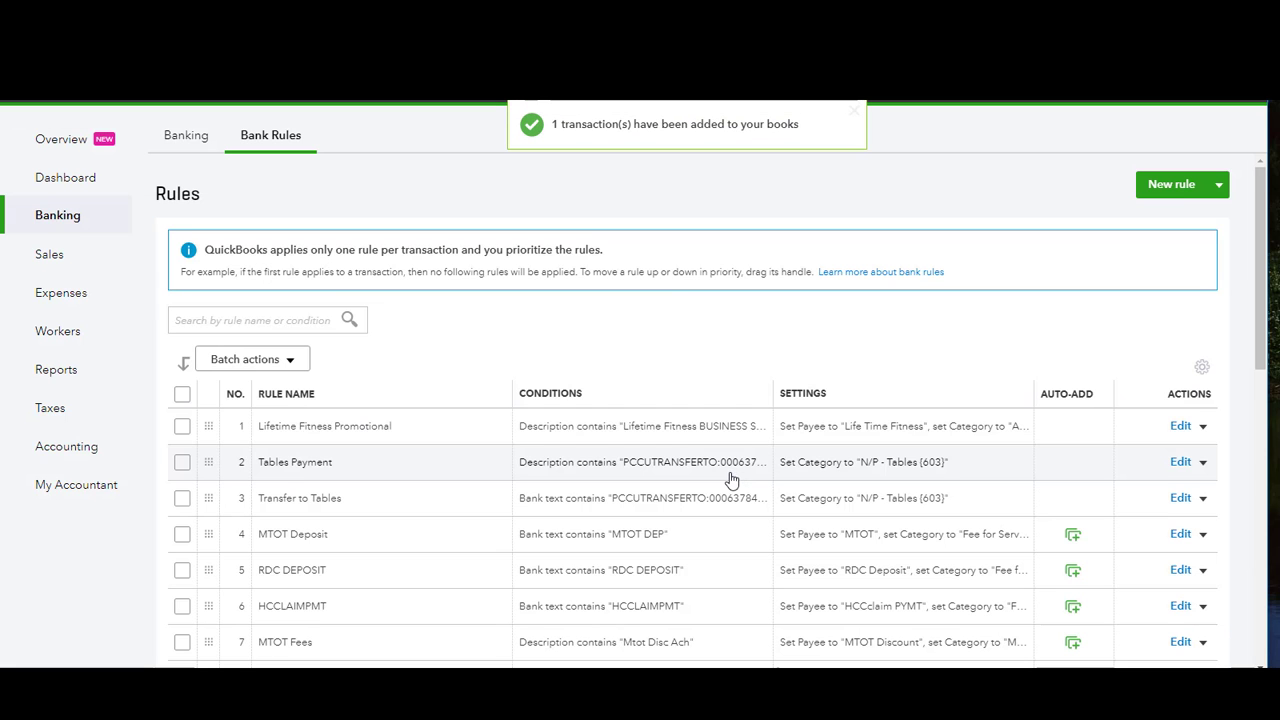
Start a bank rule from the Burrito Mundo Woo transaction in the AMEX card account with six transactions for review.
{"action": "left_click", "coordinate": [183, 142]}
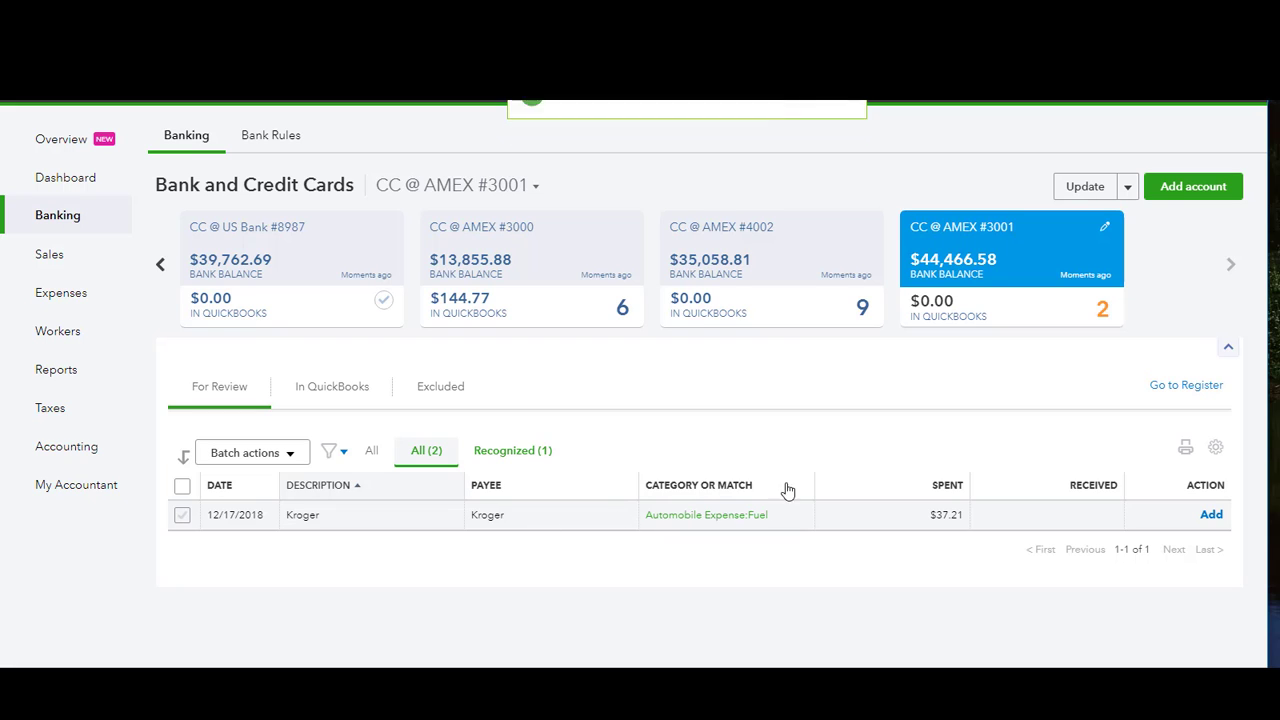
{"action": "left_click", "coordinate": [557, 307]}
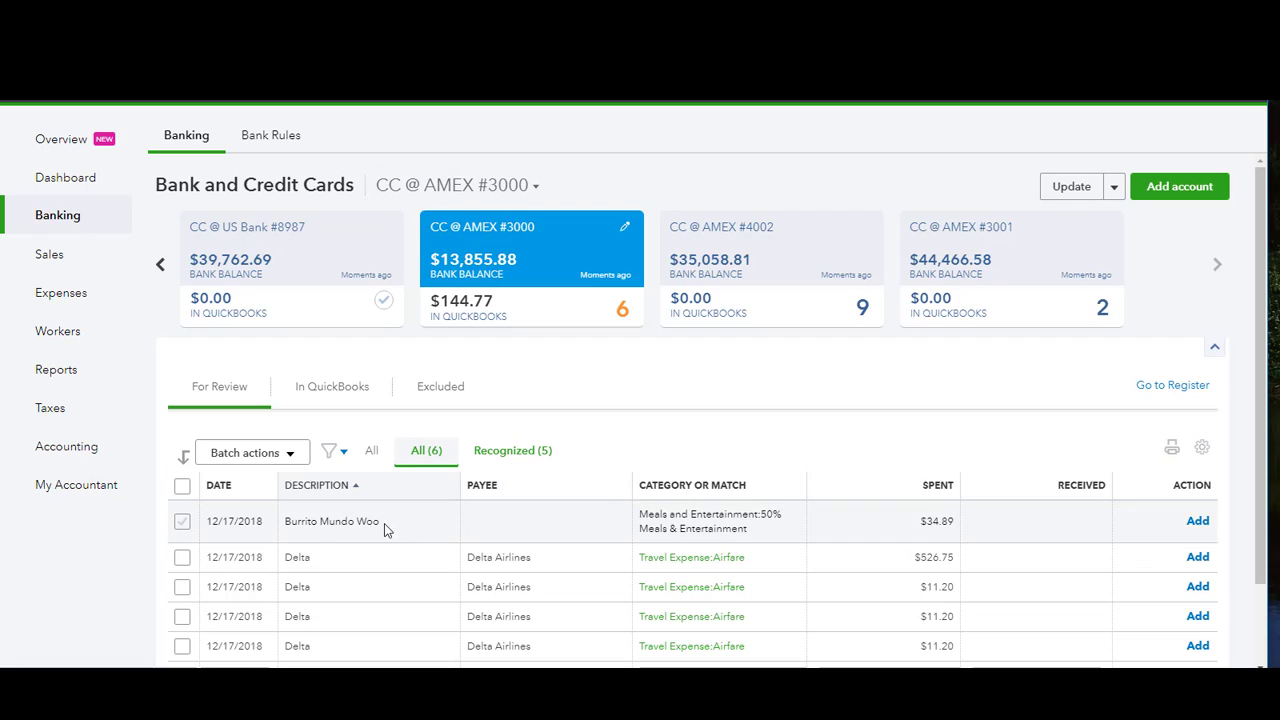
{"action": "scroll", "coordinate": [392, 528], "scroll_direction": "down", "scroll_amount": 1}
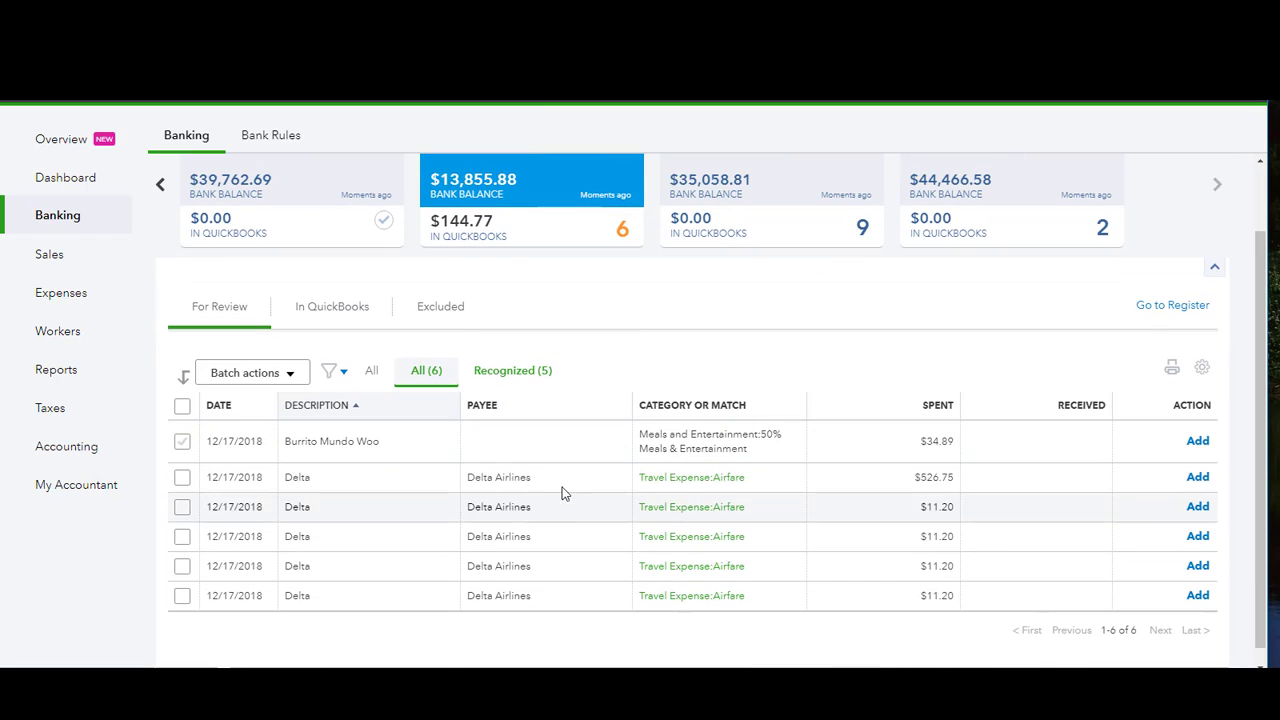
{"action": "left_click", "coordinate": [522, 451]}
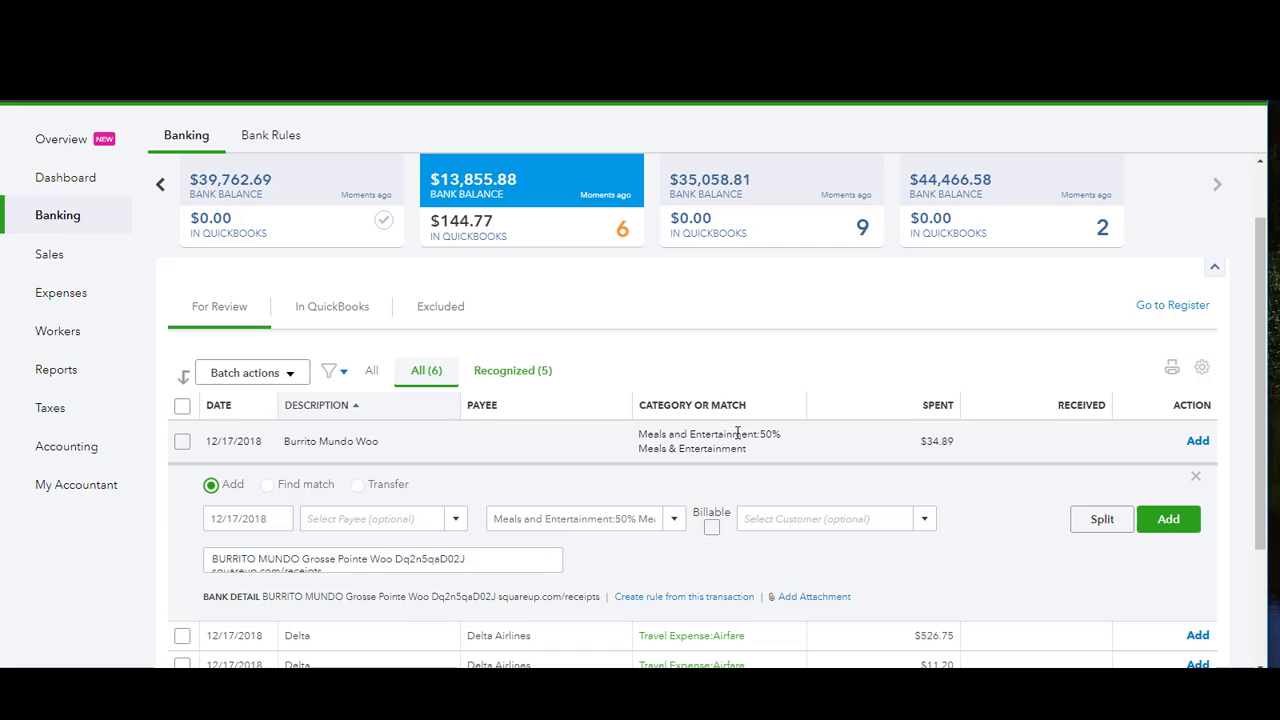
{"action": "left_click", "coordinate": [664, 597]}
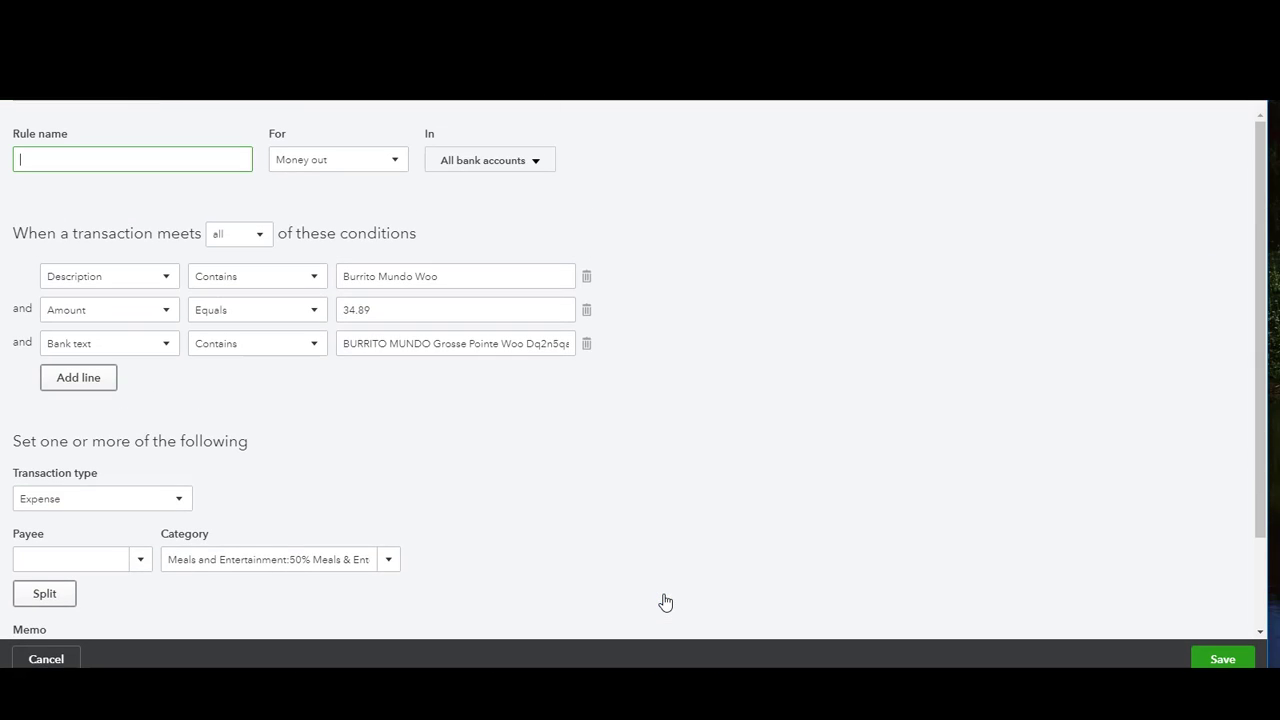
Remove the new rule's Amount condition and name the rule Burrito Mundo.
{"action": "left_click", "coordinate": [587, 312]}
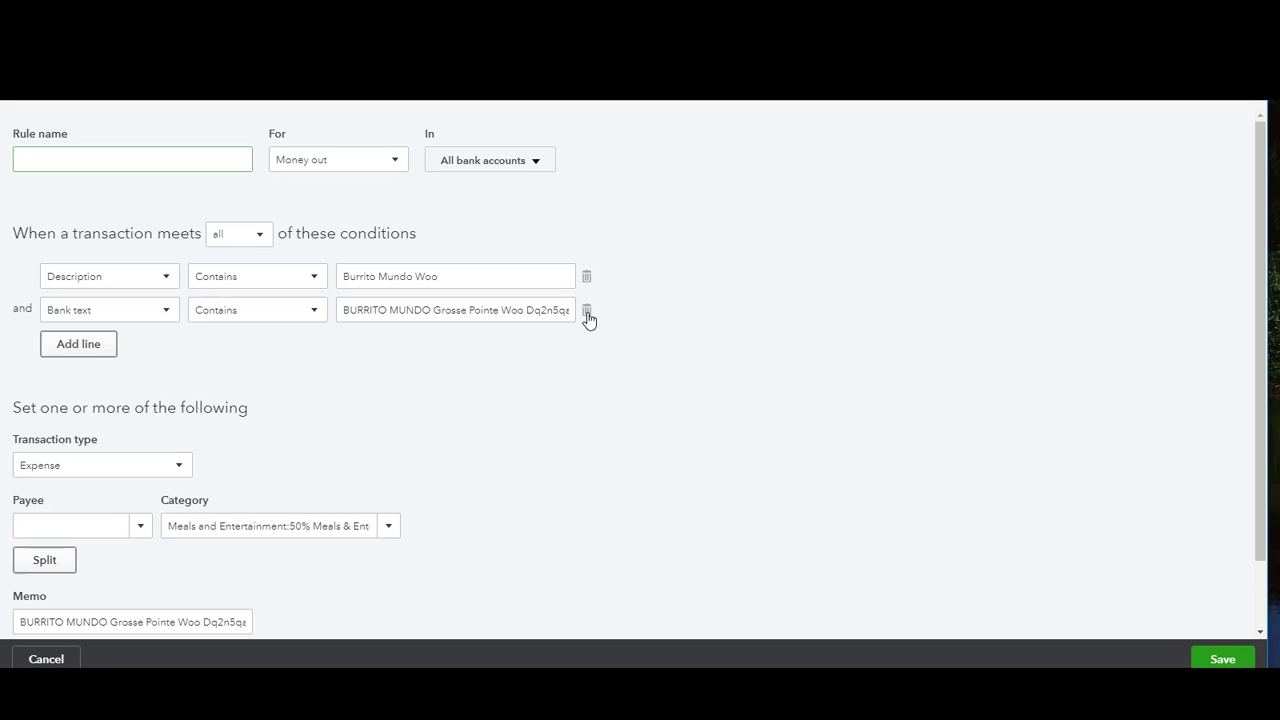
{"action": "left_click", "coordinate": [114, 163]}
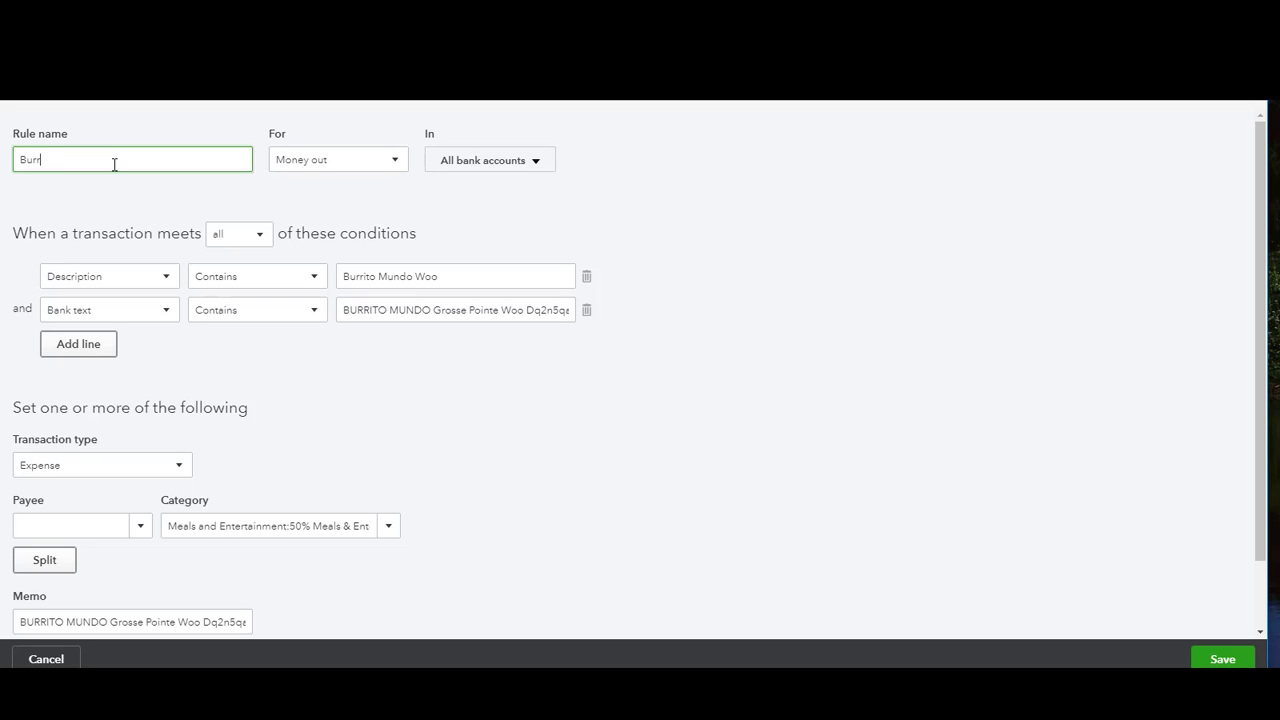
{"action": "type", "text": "Burrito Mundo"}
{"action": "key", "text": "Tab"}
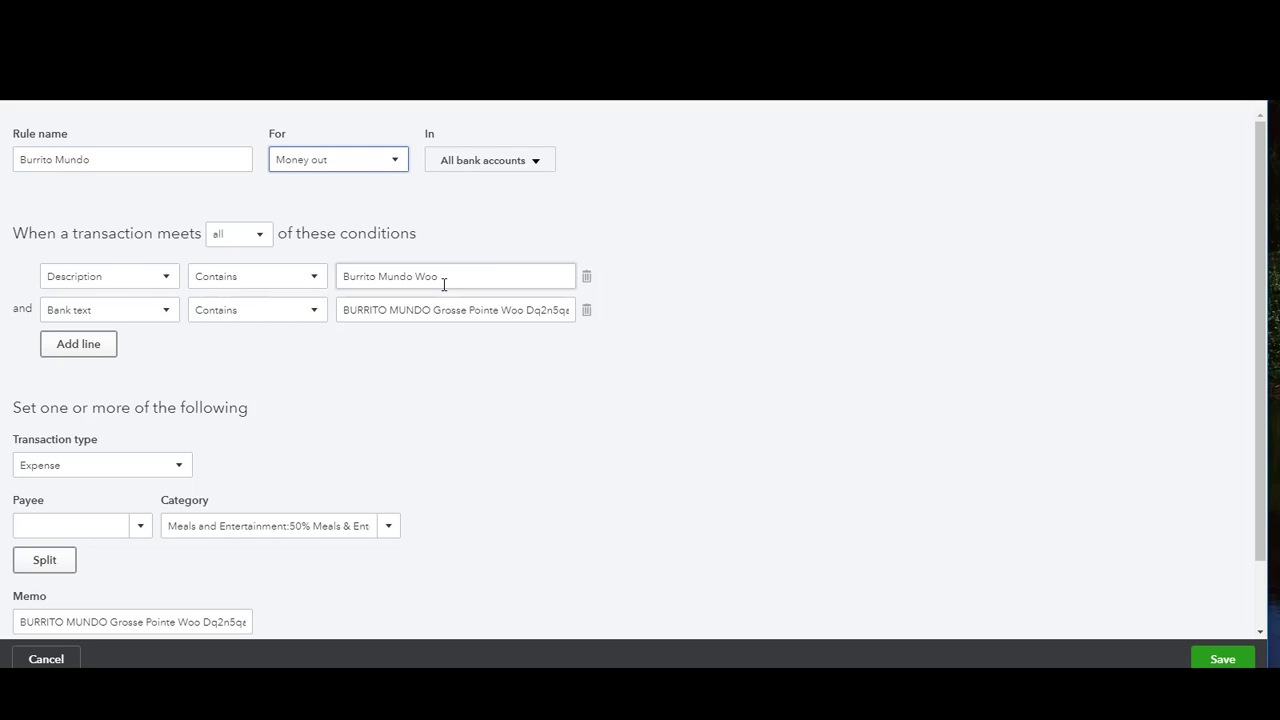
Remove the Burrito Mundo rule's Description condition and shorten its Bank text condition to BURRITO MUNDO.
{"action": "left_click", "coordinate": [587, 277]}
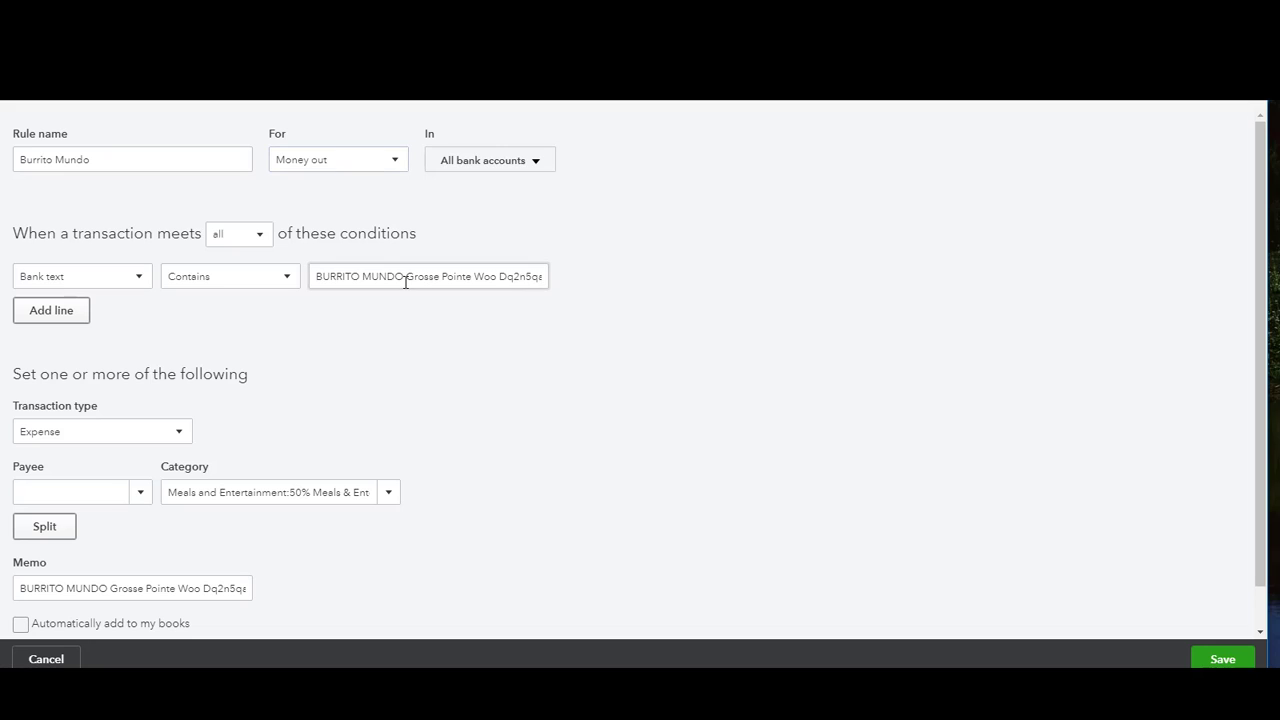
{"action": "left_click_drag", "start_coordinate": [408, 281], "coordinate": [685, 294]}
{"action": "key", "text": "BackSpace"}
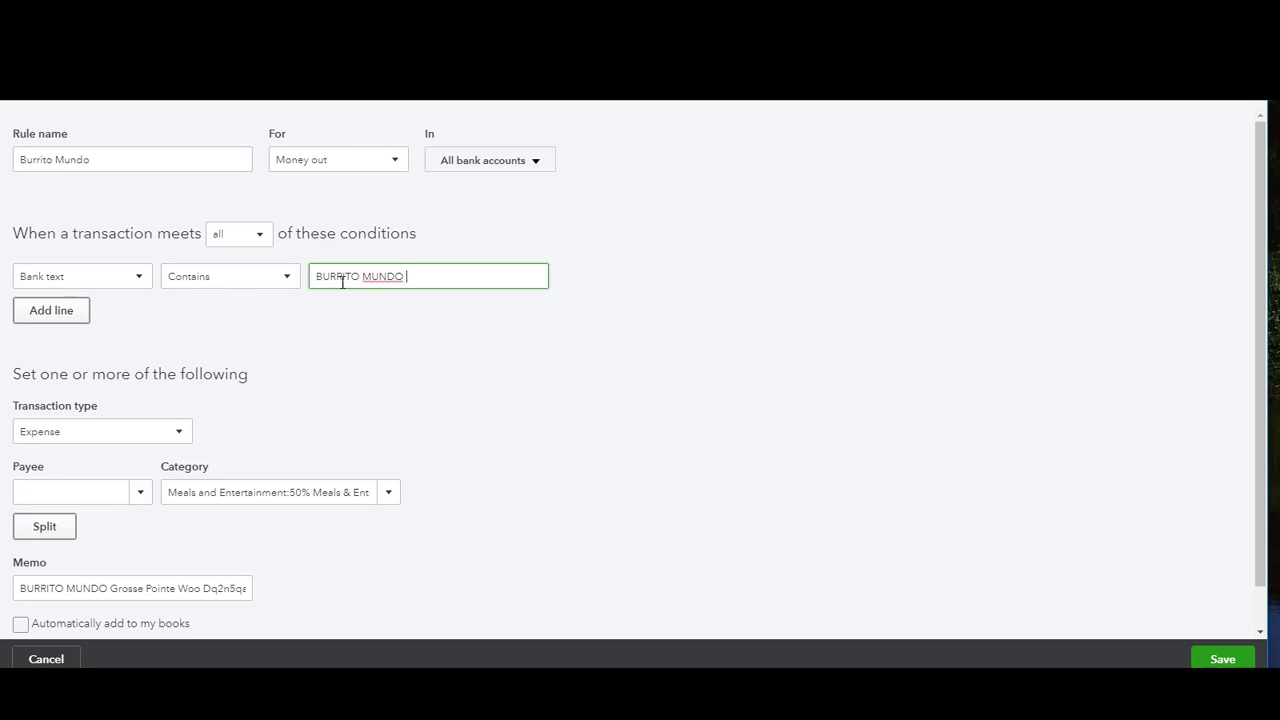
Add a second condition to the rule requiring the Amount to be greater than 24.00.
{"action": "left_click", "coordinate": [72, 318]}
{"action": "left_click", "coordinate": [145, 312]}
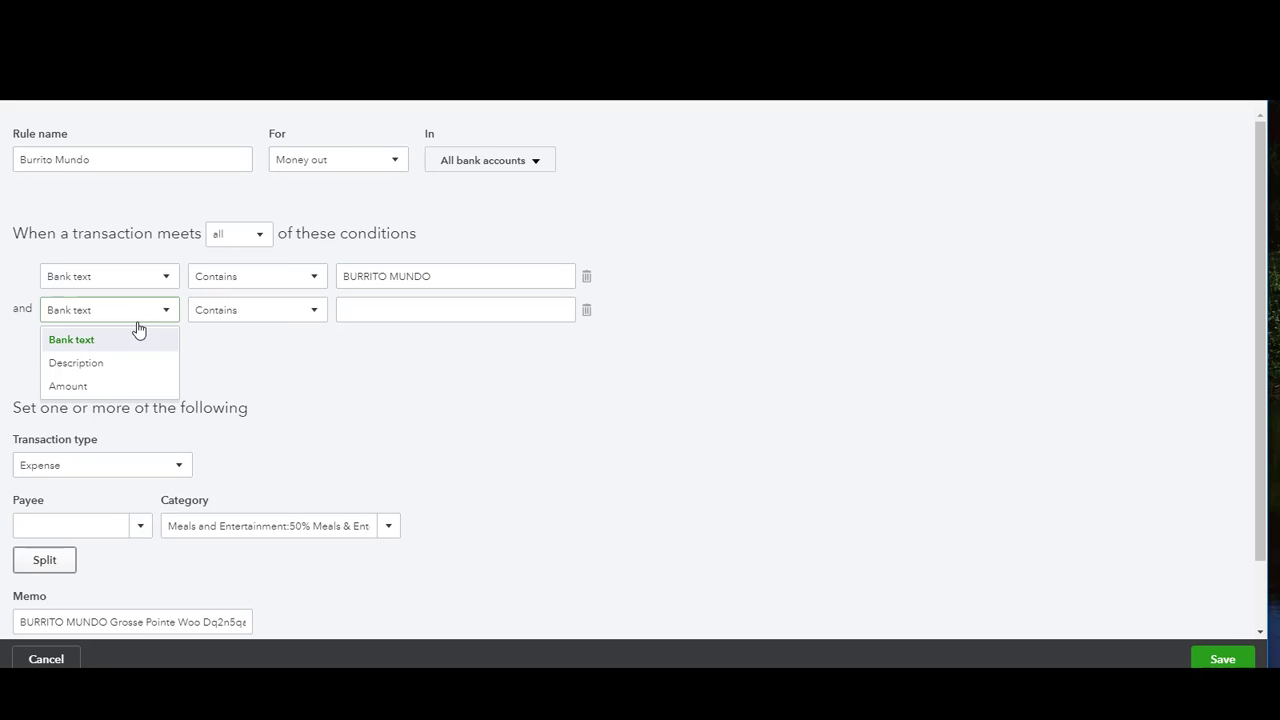
{"action": "left_click", "coordinate": [108, 385]}
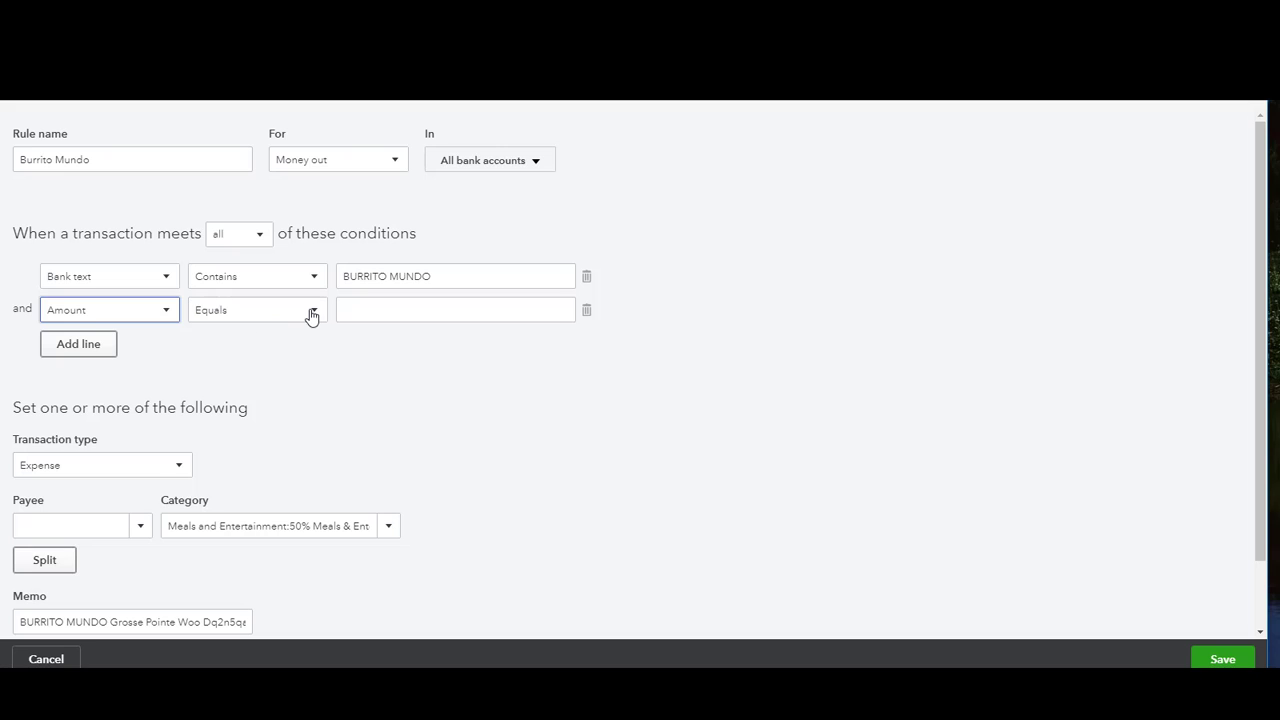
{"action": "left_click", "coordinate": [311, 313]}
{"action": "left_click", "coordinate": [272, 364]}
{"action": "left_click", "coordinate": [348, 312]}
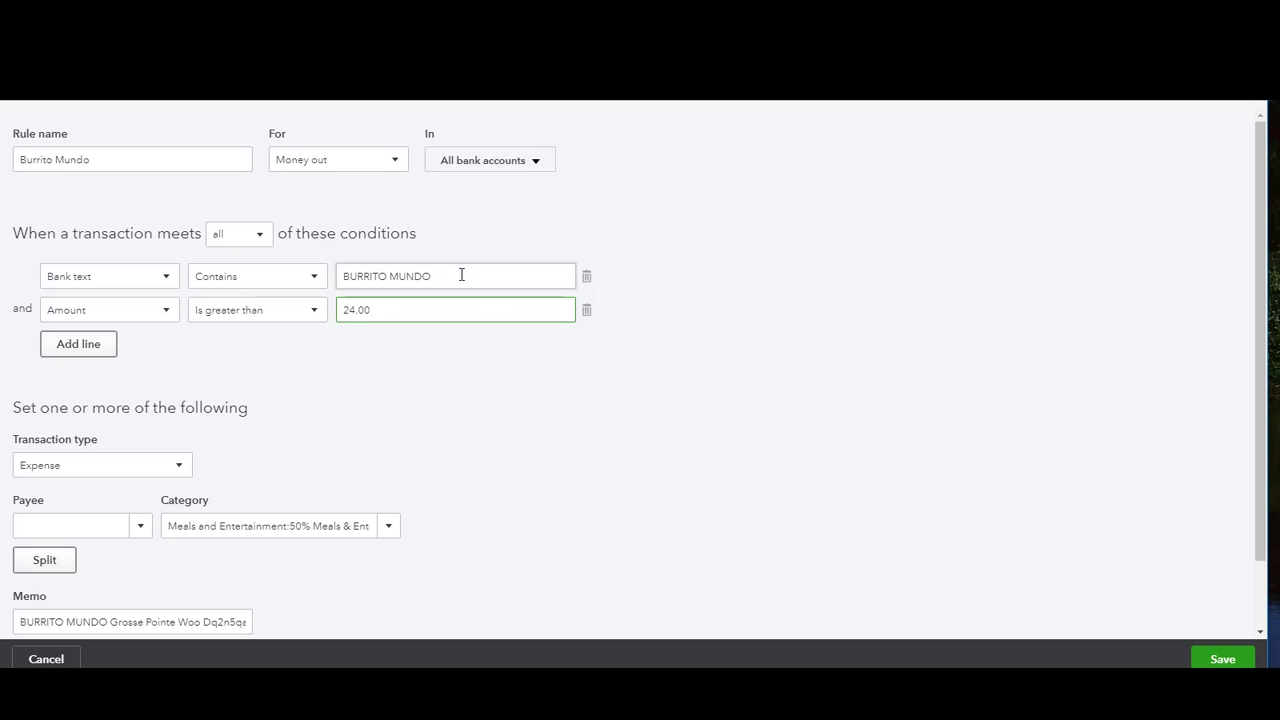
Set the rule's payee to the existing vendor Burrito Mundo.
{"action": "left_click", "coordinate": [71, 525]}
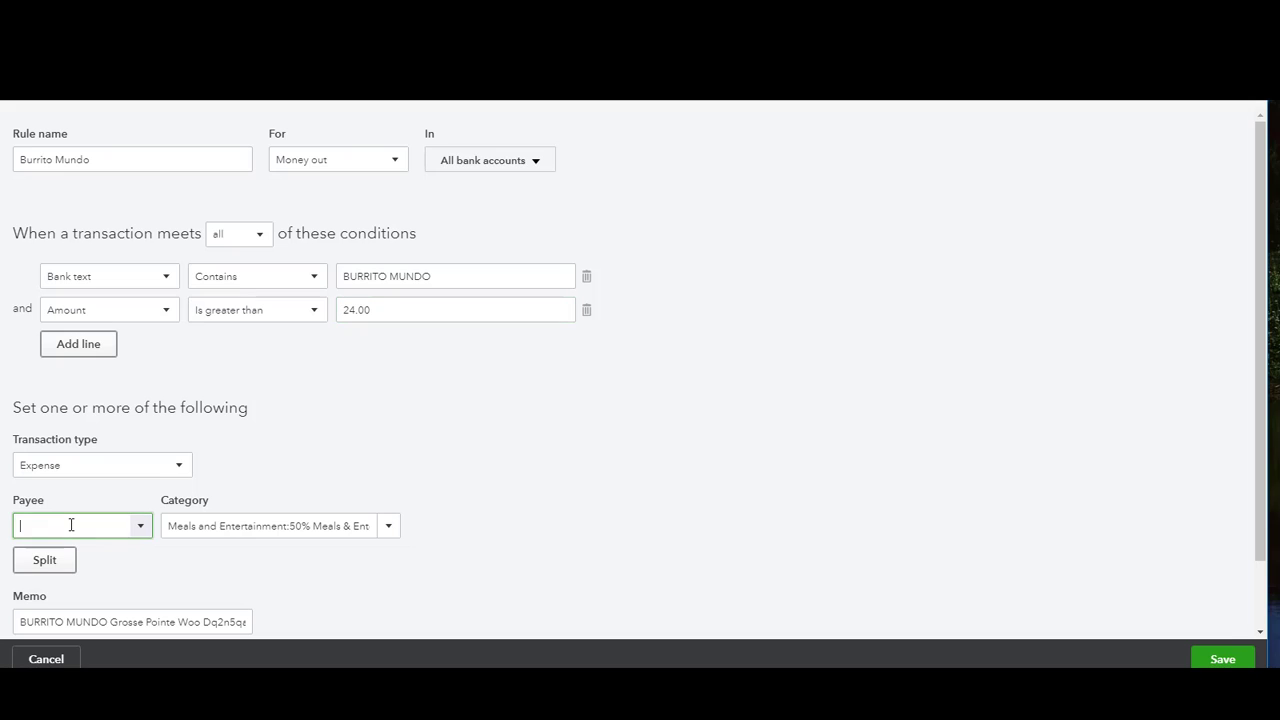
{"action": "type", "text": "Burrito Mundo"}
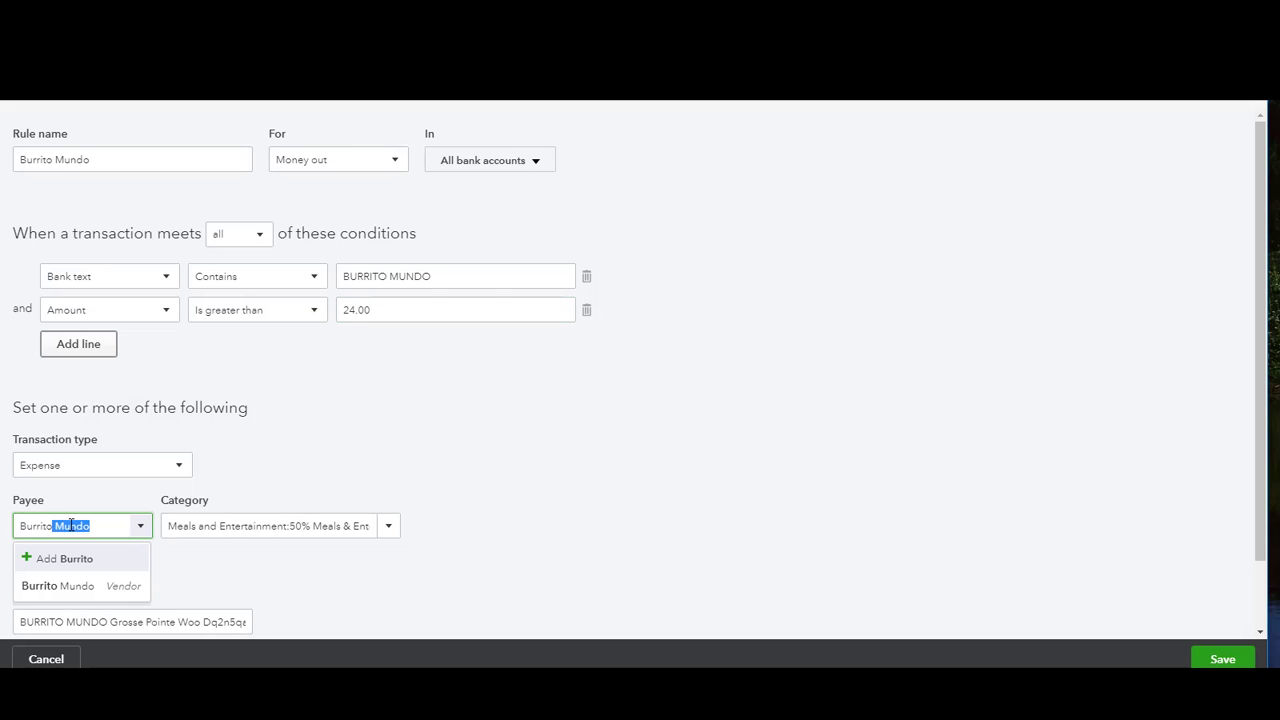
{"action": "key", "text": "Tab"}
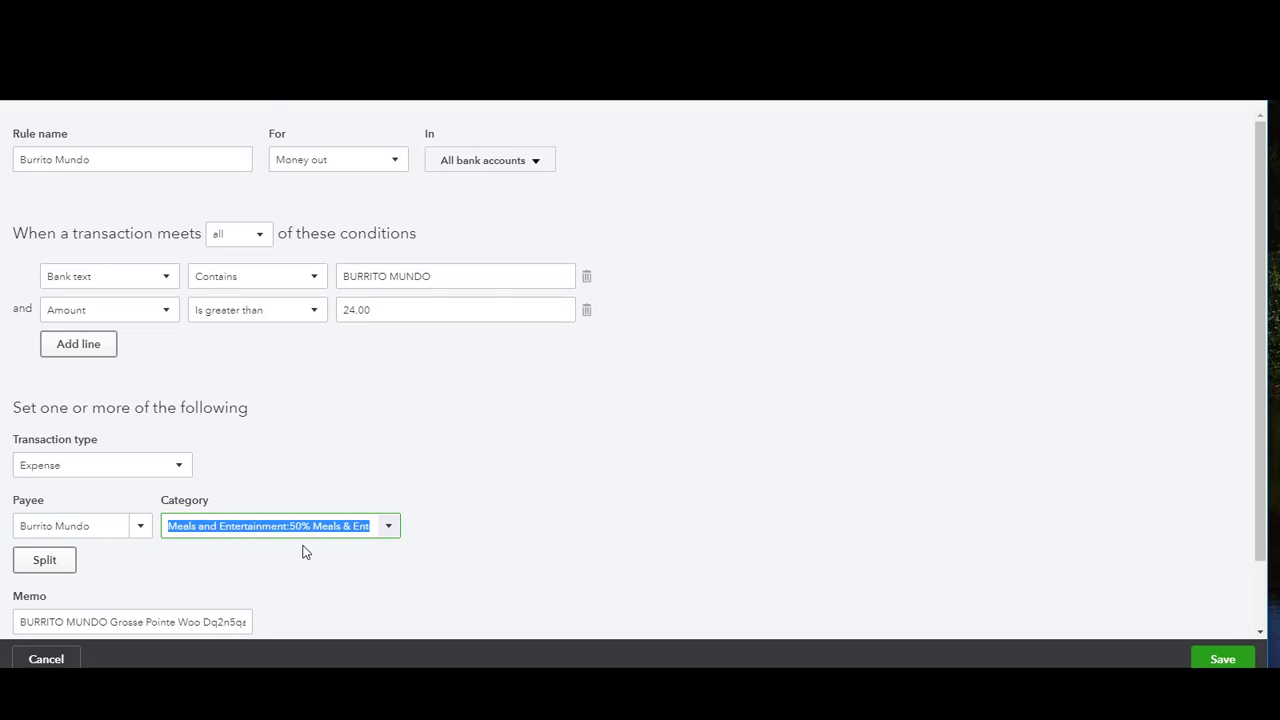
Clear the Burrito Mundo rule's memo, keep the suggested Meals and Entertainment category, and save the rule.
{"action": "scroll", "coordinate": [280, 555], "scroll_direction": "down", "scroll_amount": 1}
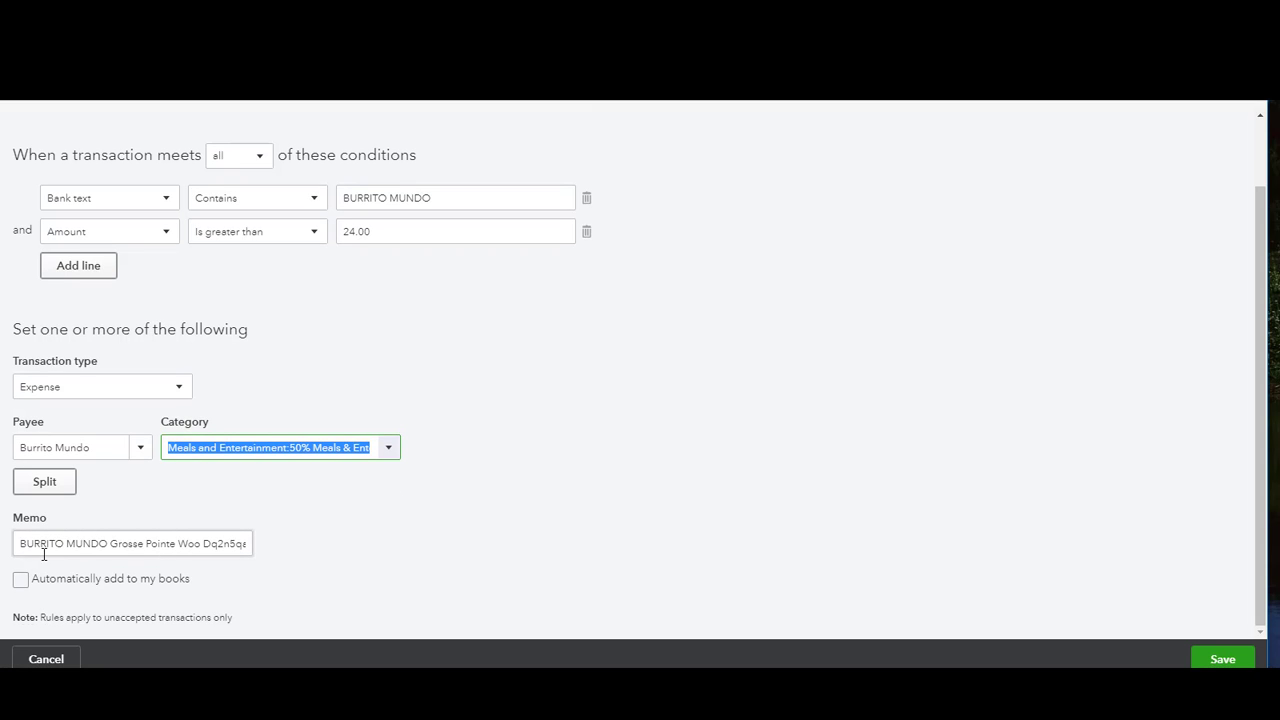
{"action": "left_click_drag", "start_coordinate": [20, 546], "coordinate": [360, 546]}
{"action": "key", "text": "BackSpace"}
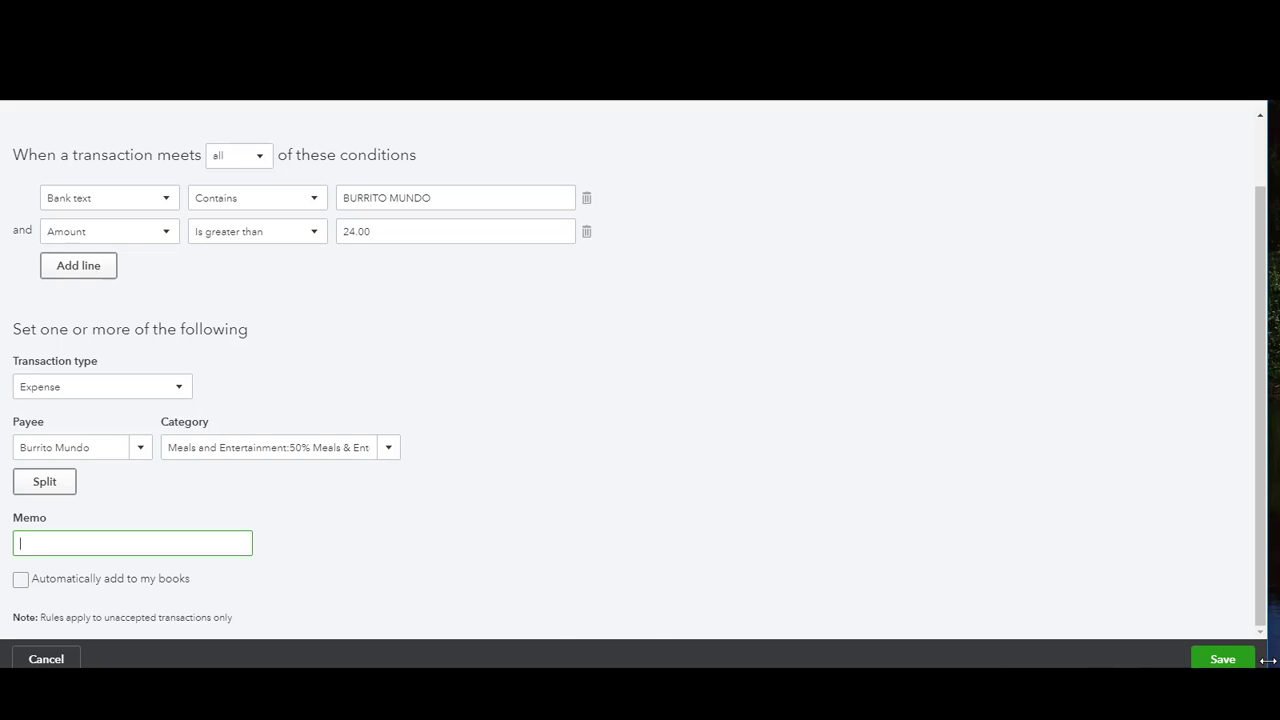
{"action": "left_click", "coordinate": [1222, 659]}
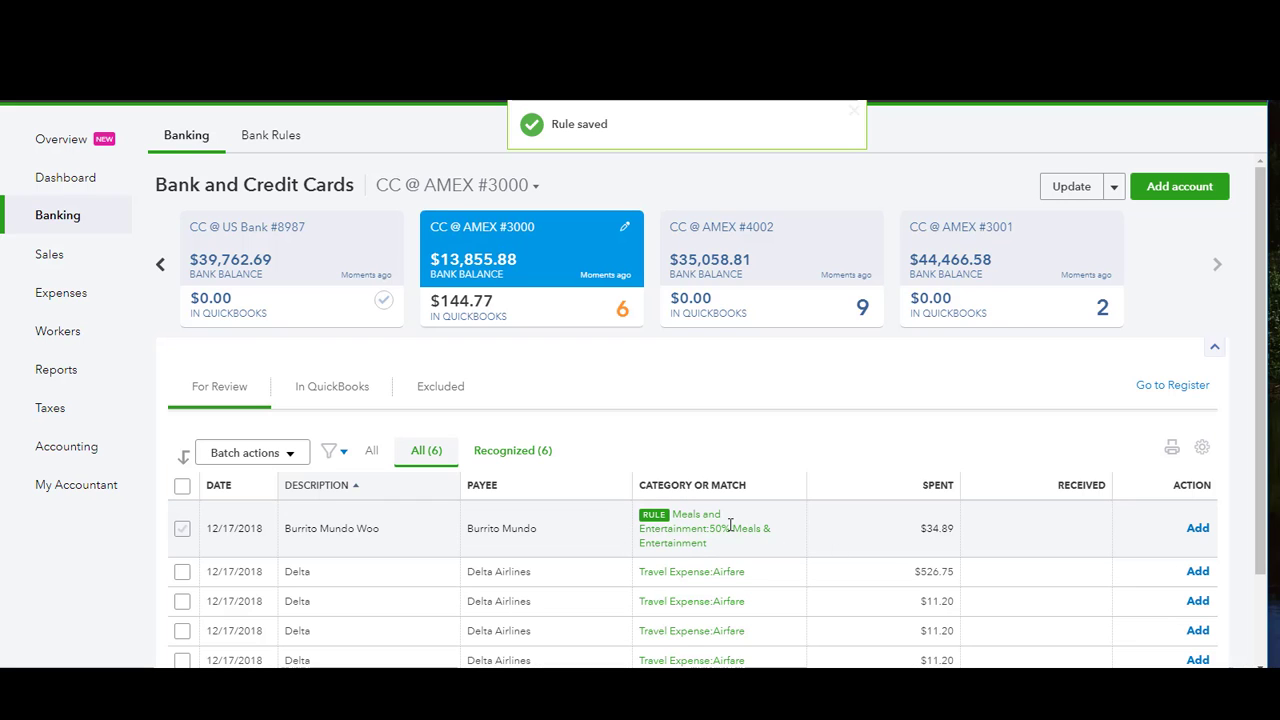
Edit the Burrito Mundo bank rule to automatically add matching transactions to the books, and save it.
{"action": "left_click", "coordinate": [263, 140]}
{"action": "scroll", "coordinate": [409, 537], "scroll_direction": "down", "scroll_amount": 8}
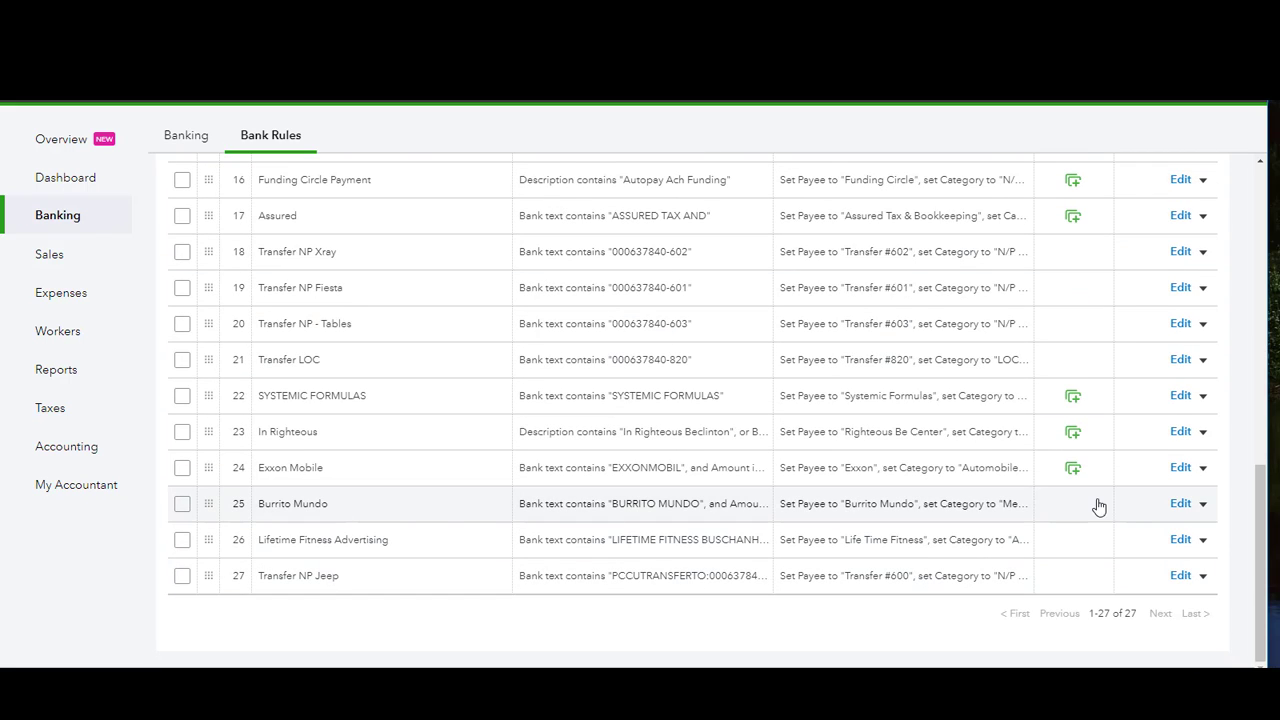
{"action": "left_click", "coordinate": [1181, 504]}
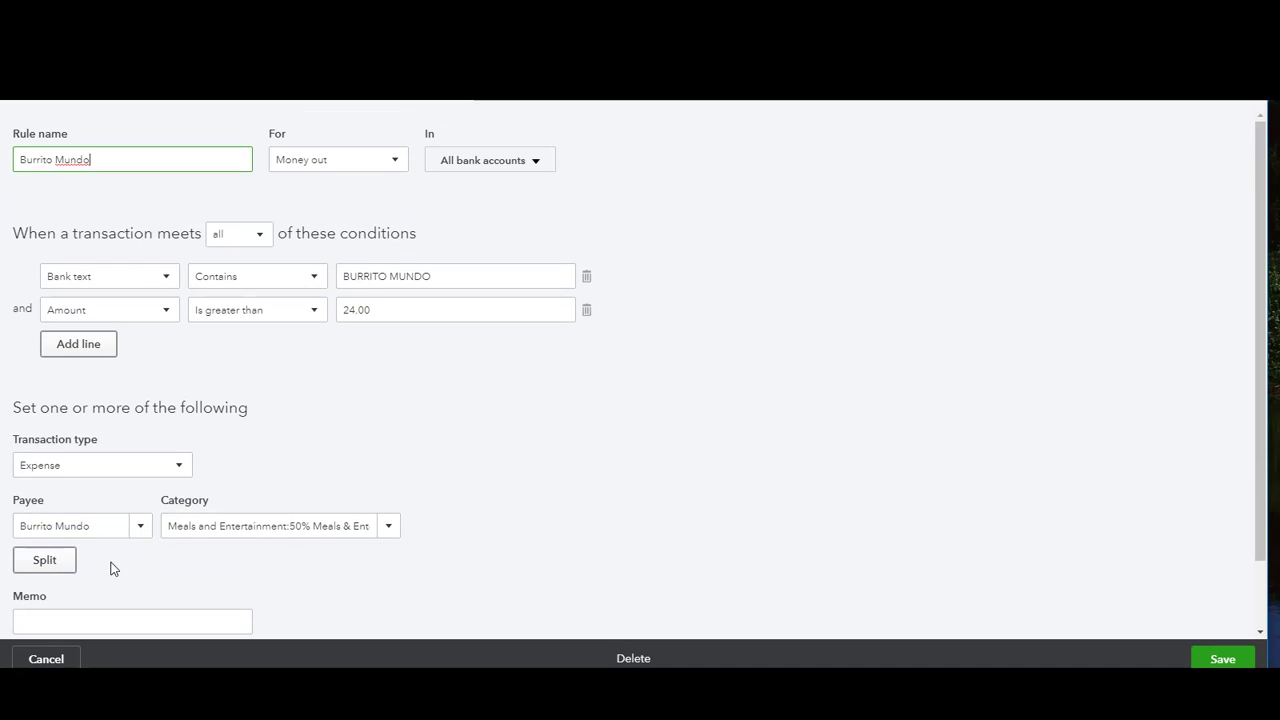
{"action": "scroll", "coordinate": [40, 592], "scroll_direction": "down", "scroll_amount": 1}
{"action": "left_click", "coordinate": [20, 579]}
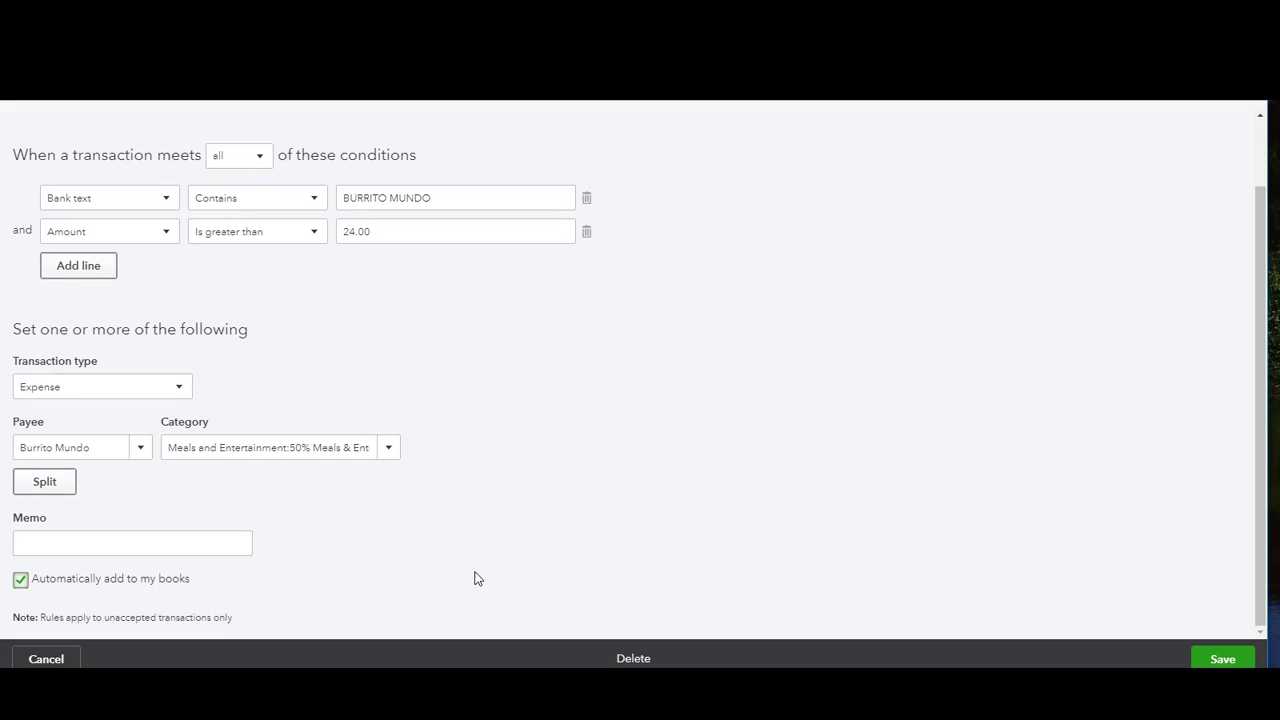
{"action": "left_click", "coordinate": [1222, 659]}
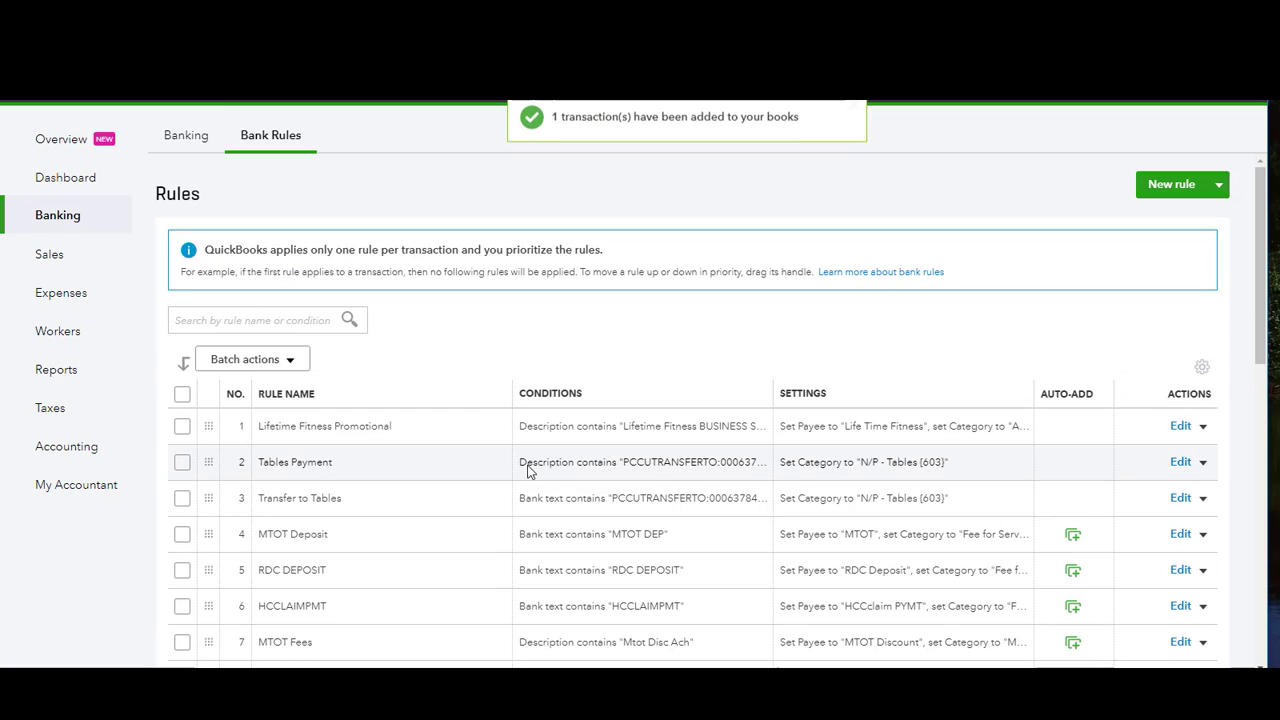
Start a bank rule from the $526.75 Delta transaction in the AMEX card account and name it Delta Airlines.
{"action": "left_click", "coordinate": [185, 135]}
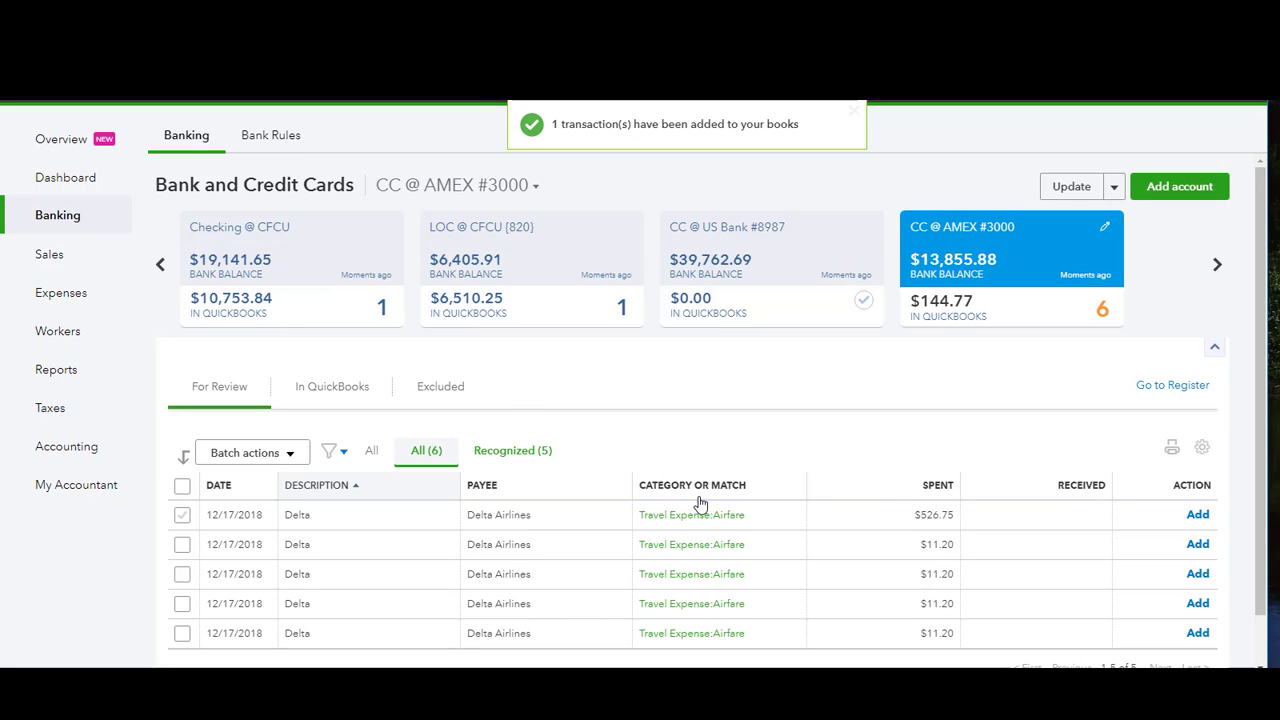
{"action": "left_click", "coordinate": [590, 516]}
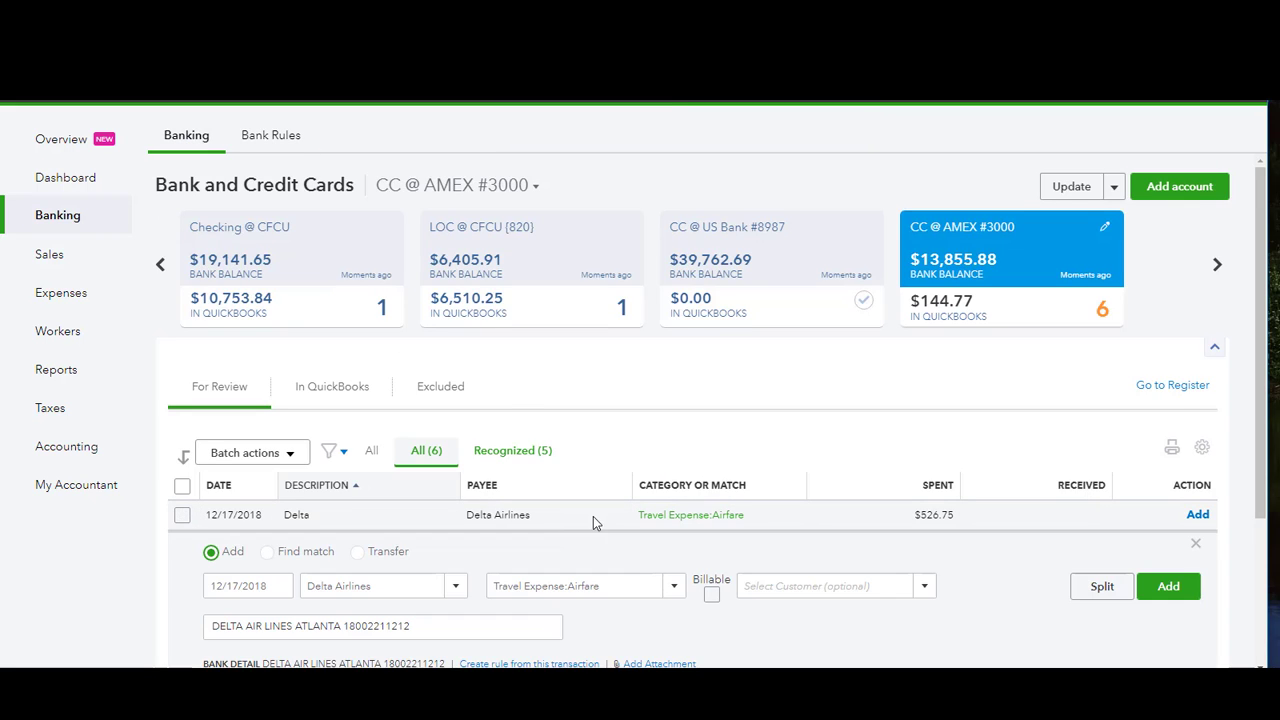
{"action": "scroll", "coordinate": [593, 516], "scroll_direction": "down", "scroll_amount": 2}
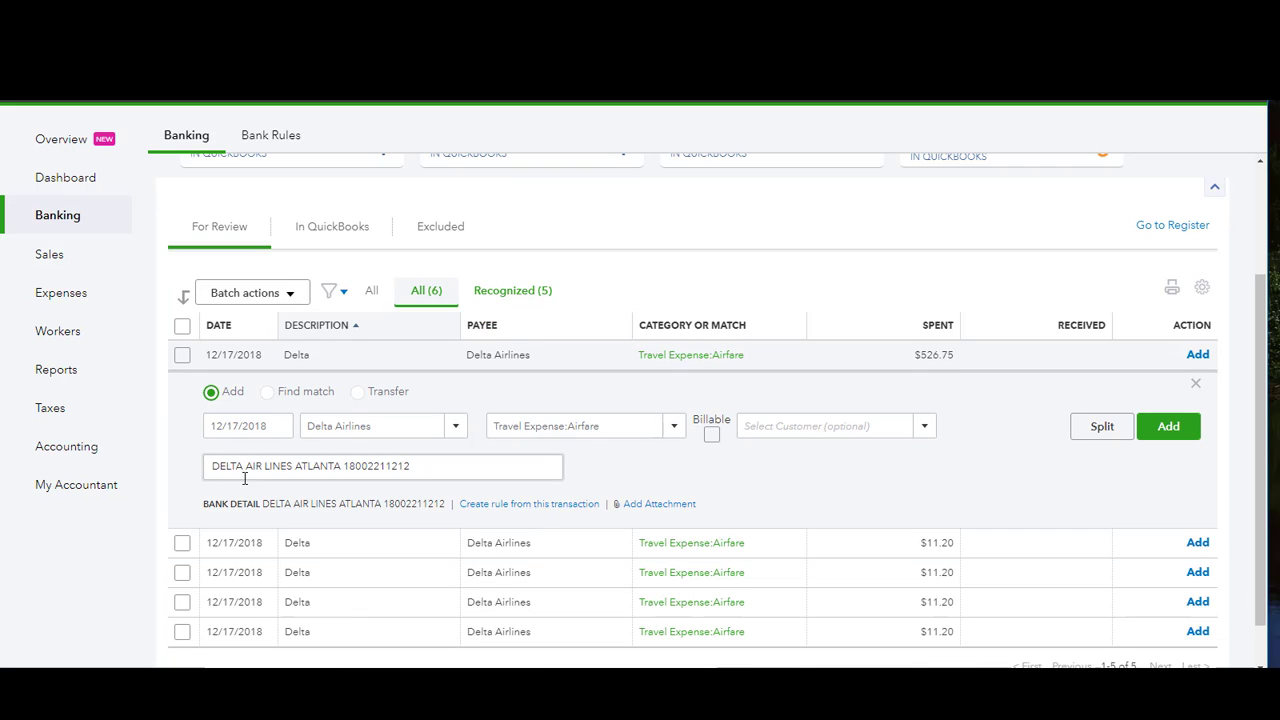
{"action": "left_click", "coordinate": [543, 504]}
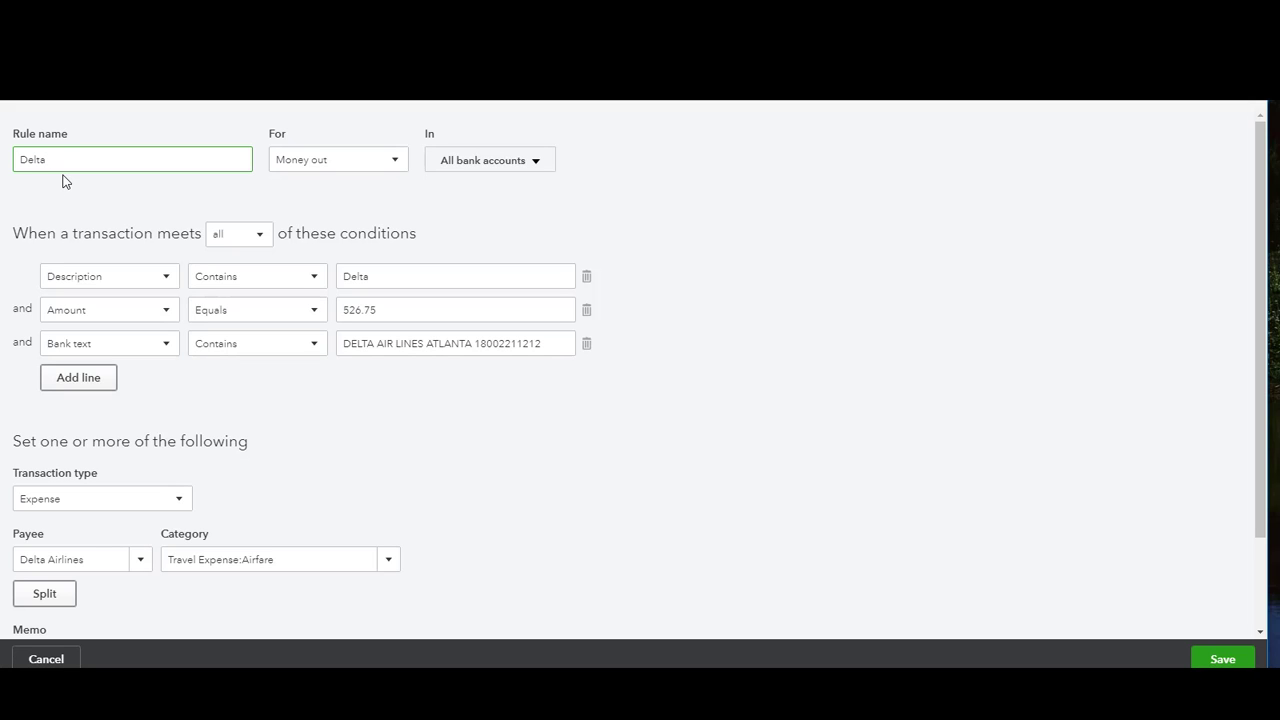
{"action": "key", "text": "Tab"}
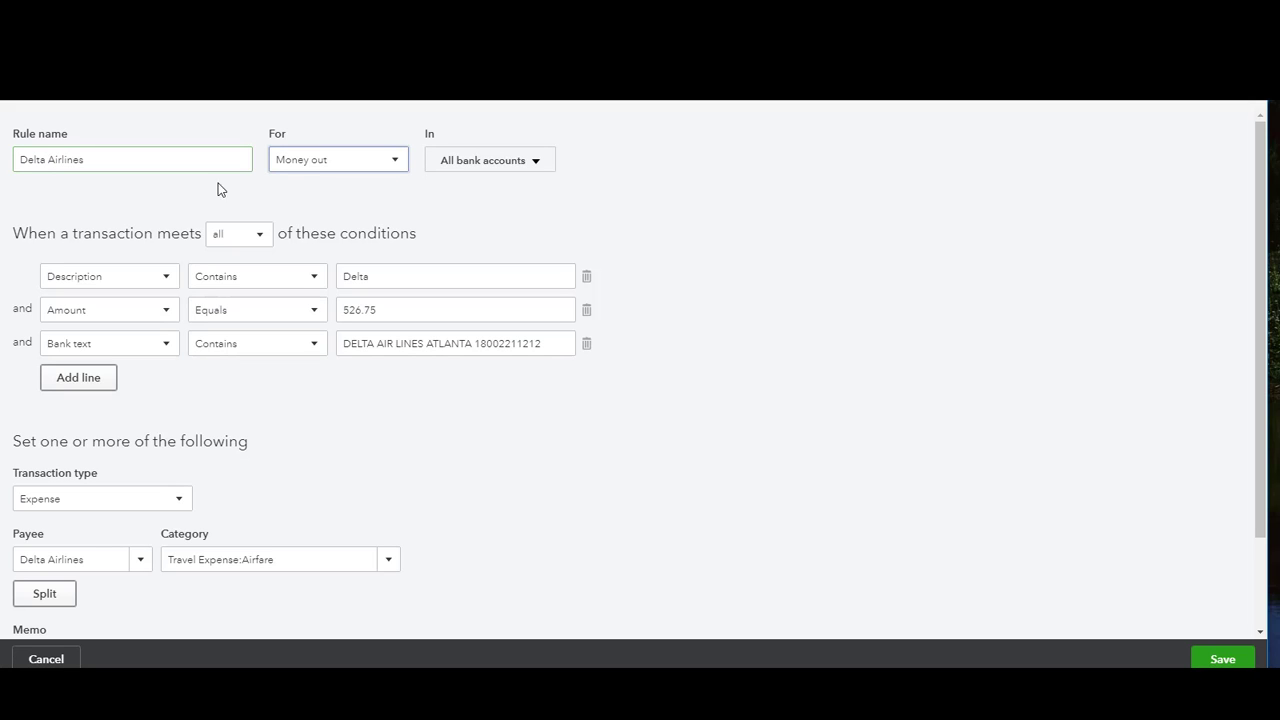
Reduce the Delta Airlines rule to one Bank text condition containing DELTA AIR LINES, removing the Amount and Description conditions.
{"action": "left_click", "coordinate": [587, 310]}
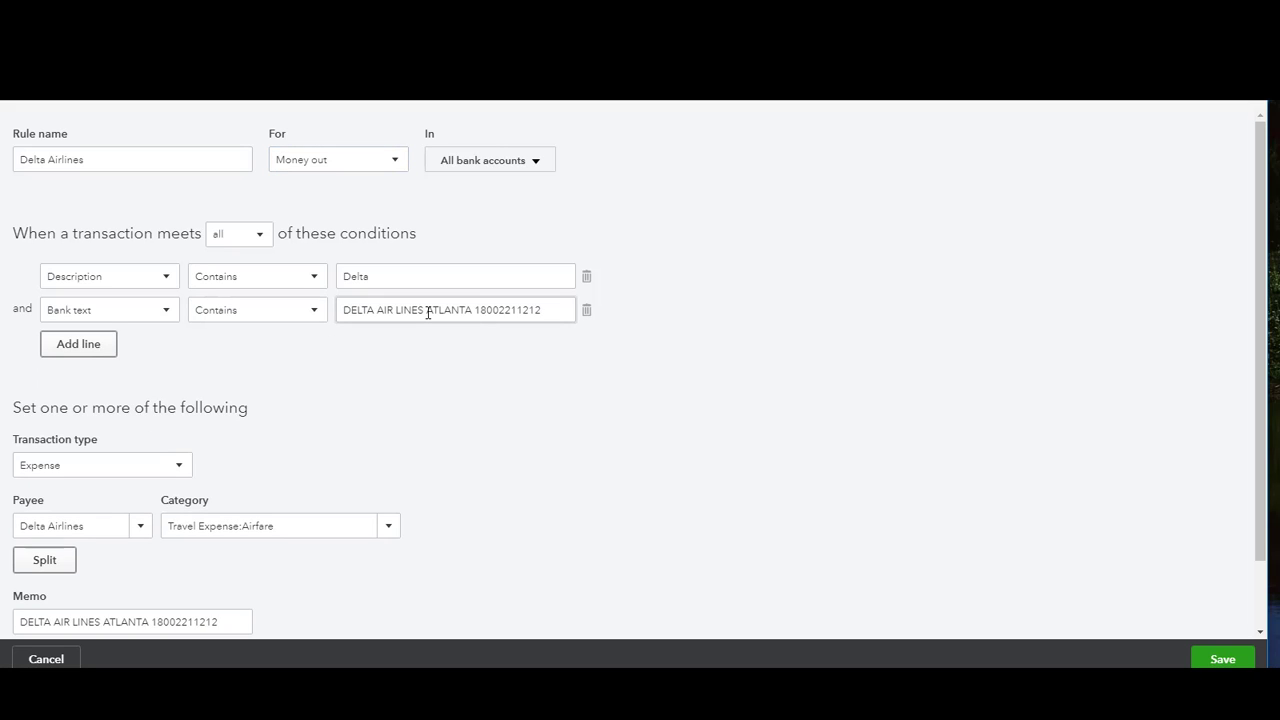
{"action": "left_click_drag", "start_coordinate": [428, 312], "coordinate": [567, 313]}
{"action": "key", "text": "BackSpace"}
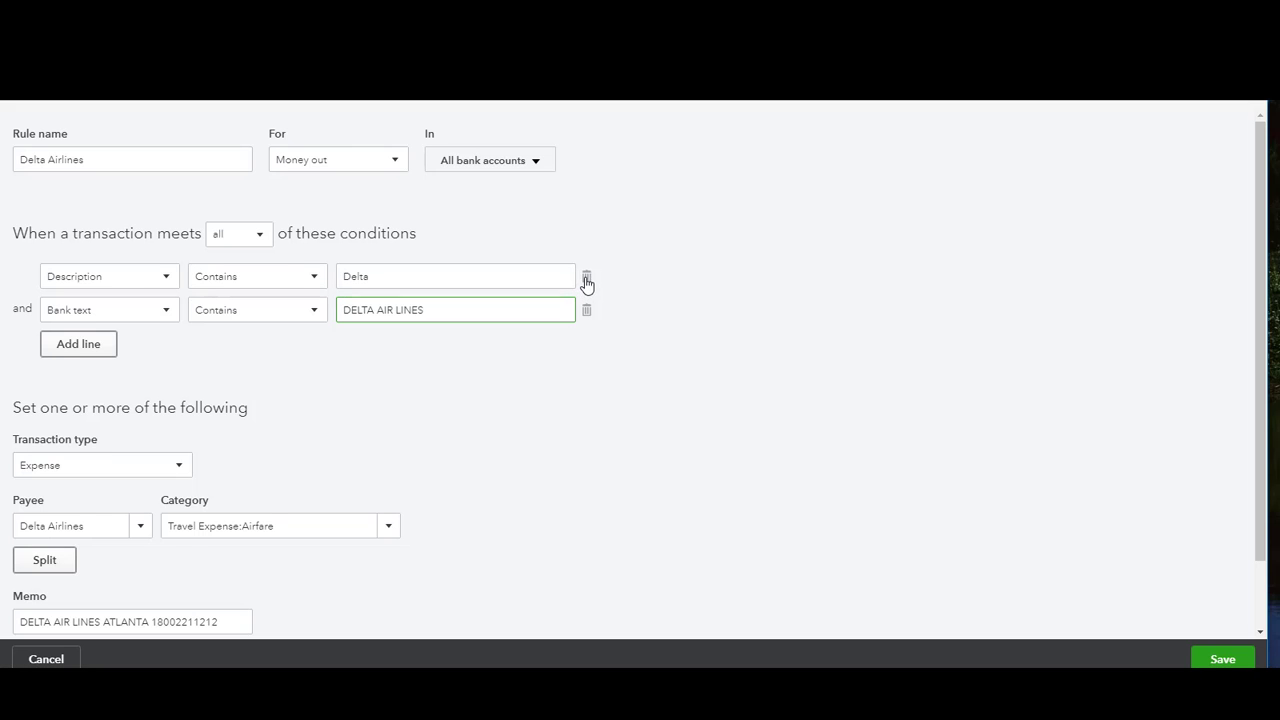
{"action": "left_click", "coordinate": [587, 278]}
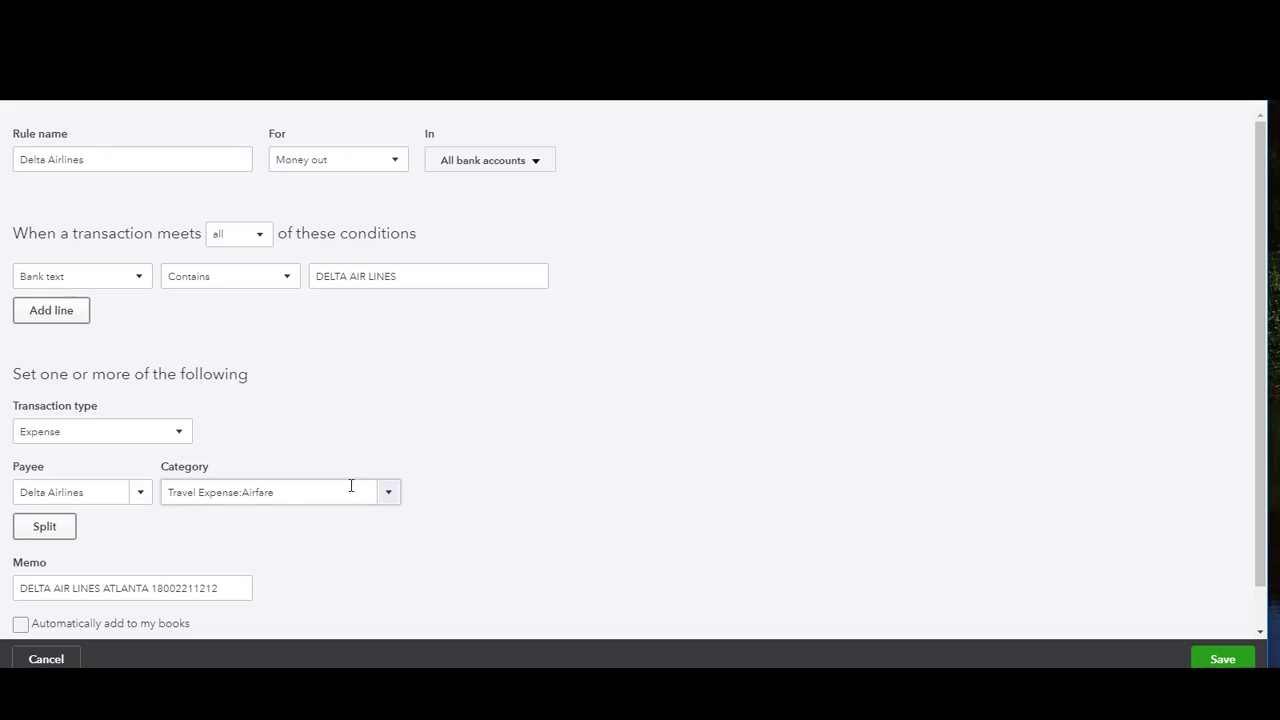
Clear the Delta Airlines rule's memo, enable automatically adding matches to the books, and save the rule.
{"action": "left_click_drag", "start_coordinate": [17, 589], "coordinate": [534, 608]}
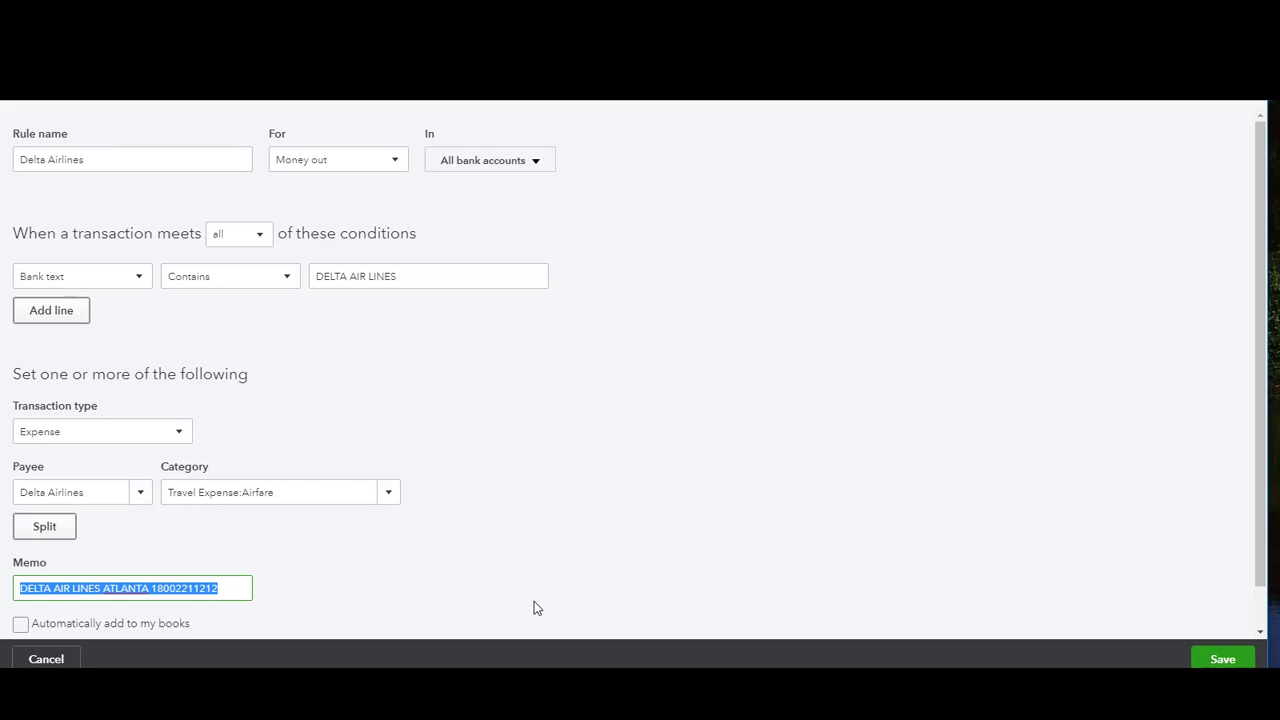
{"action": "key", "text": "BackSpace"}
{"action": "scroll", "coordinate": [366, 583], "scroll_direction": "down", "scroll_amount": 1}
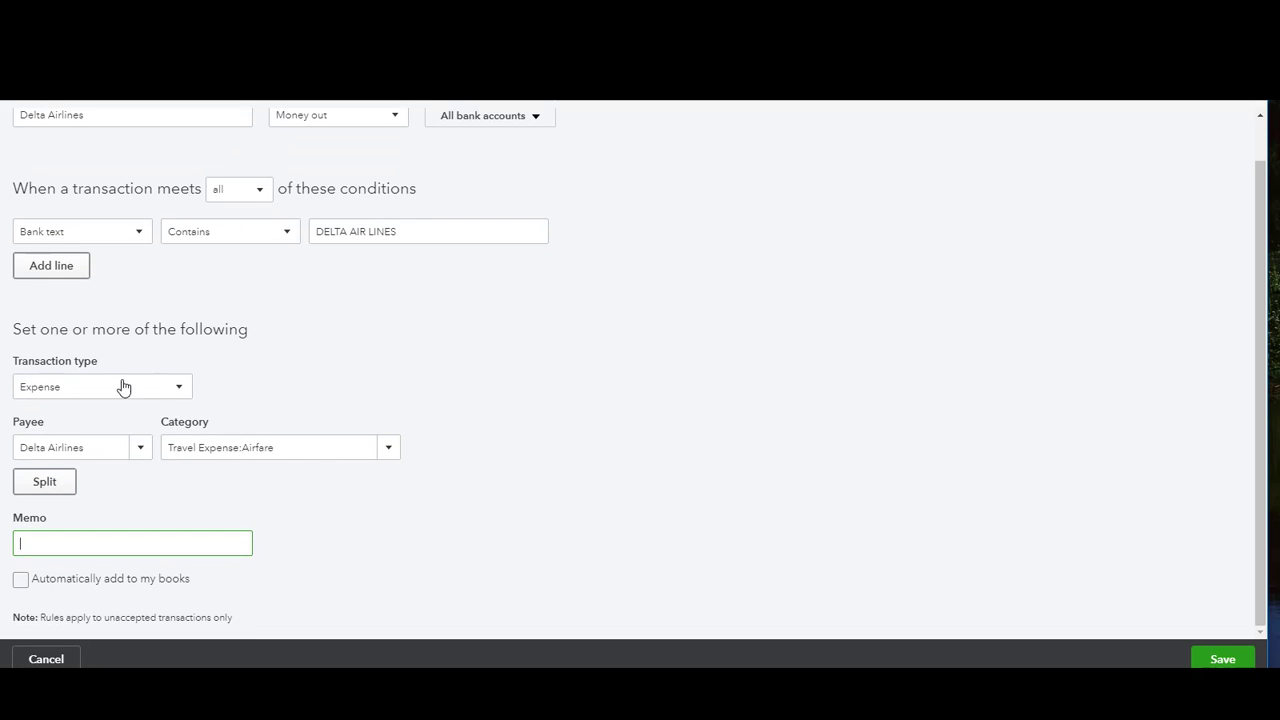
{"action": "left_click", "coordinate": [21, 580]}
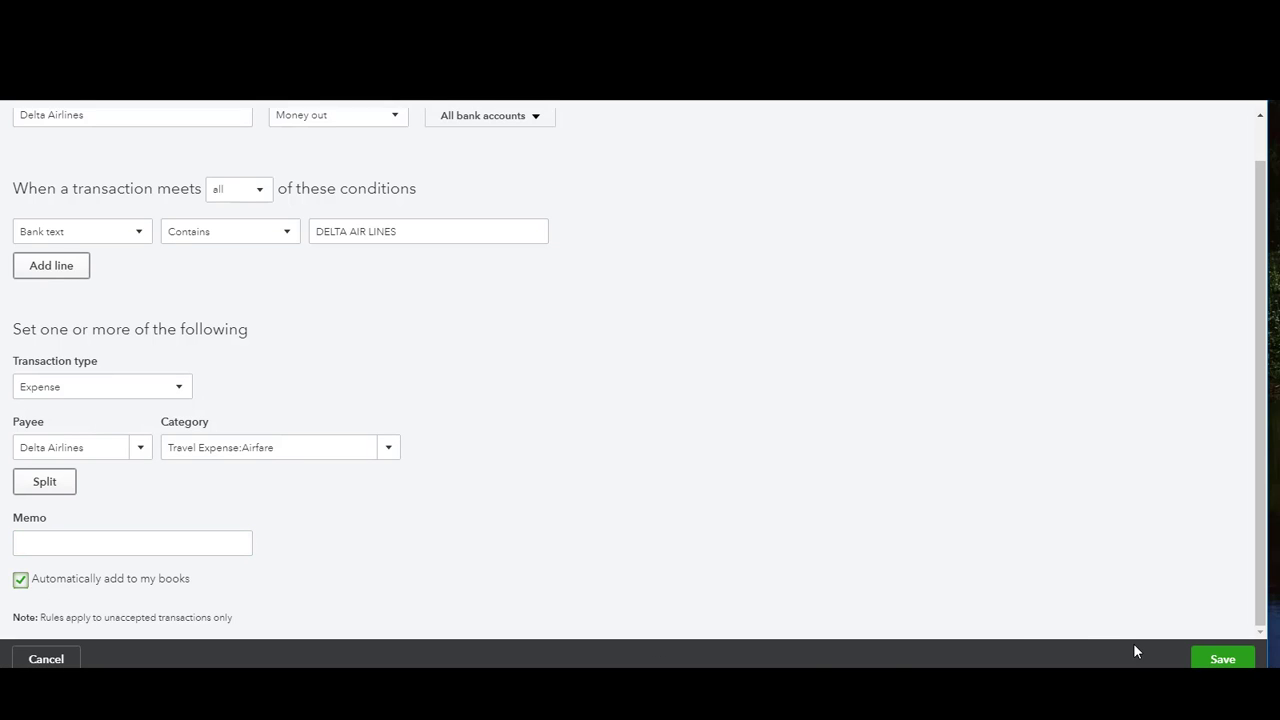
{"action": "left_click", "coordinate": [1222, 659]}
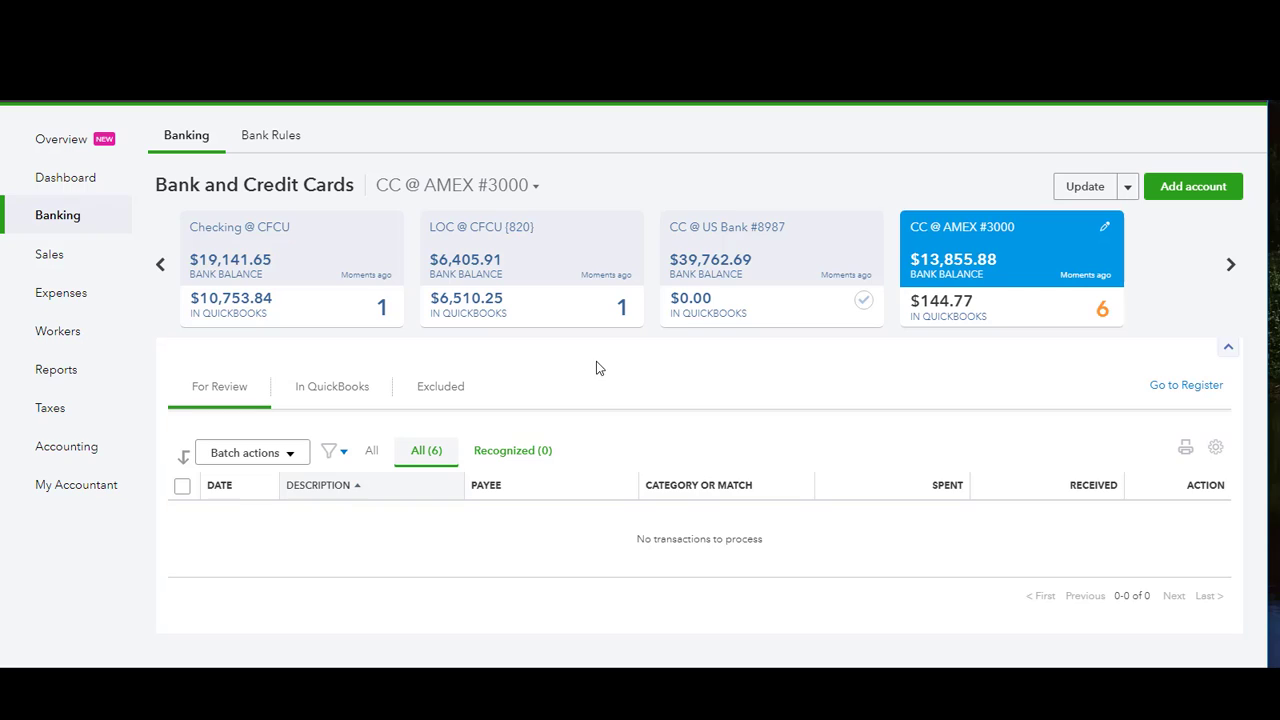
Open the list of bank rules.
{"action": "left_click", "coordinate": [274, 136]}
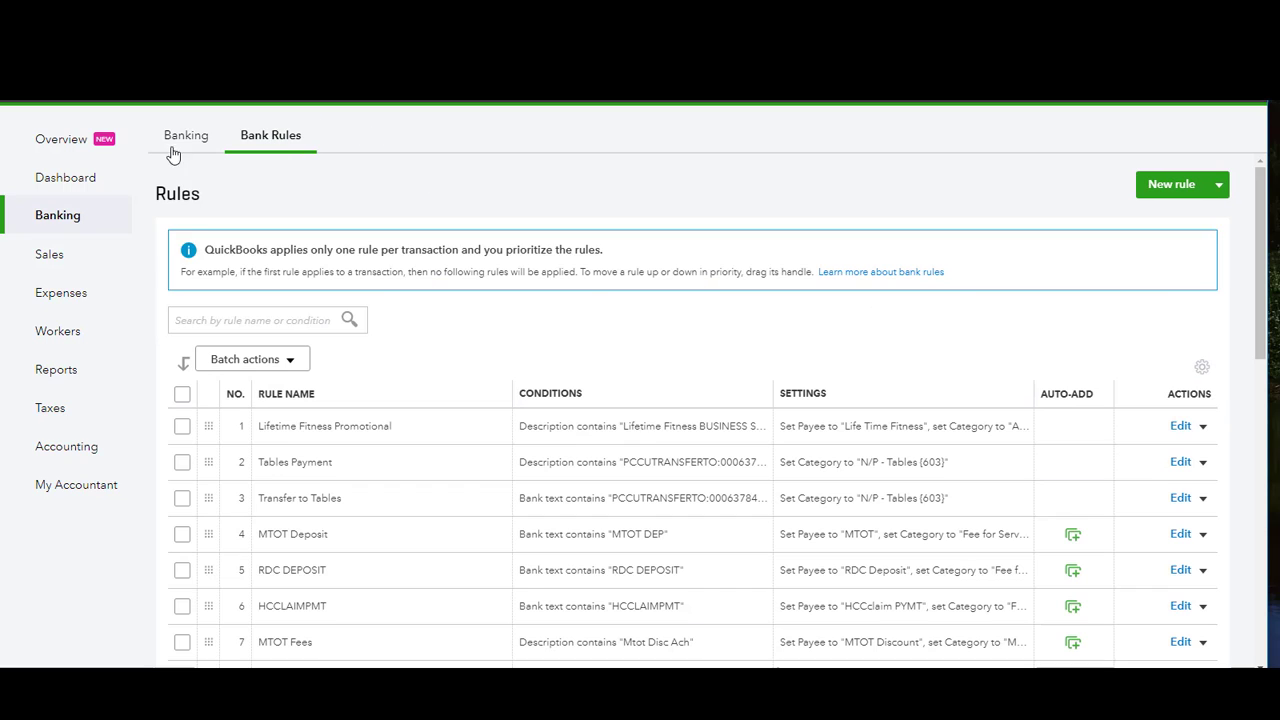